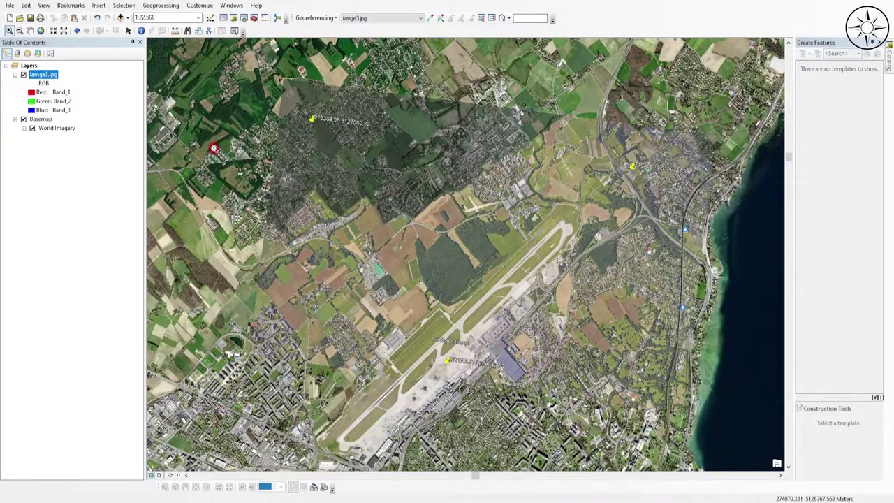
# - Toggle the iamge3.jpg layer on or off to compare it against the World Imagery basemap
pyautogui.click(24, 75)
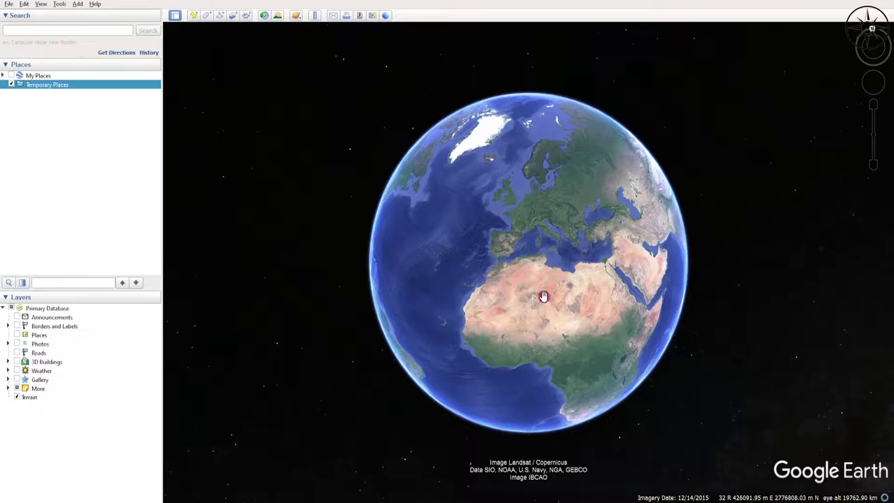
# - Zoom from the globe into Geneva airport and frame the forest and villages northwest of the runway
pyautogui.scroll(5, 521, 224)
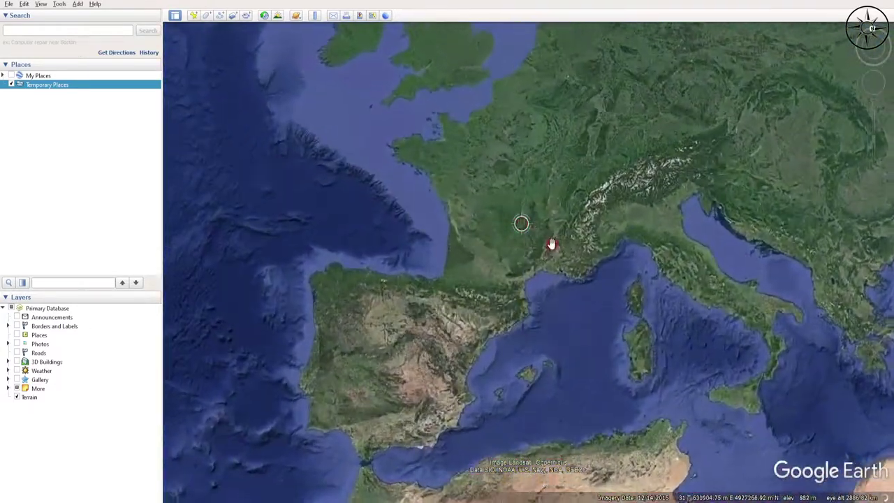
pyautogui.scroll(5, 541, 245)
pyautogui.scroll(3, 477, 289)
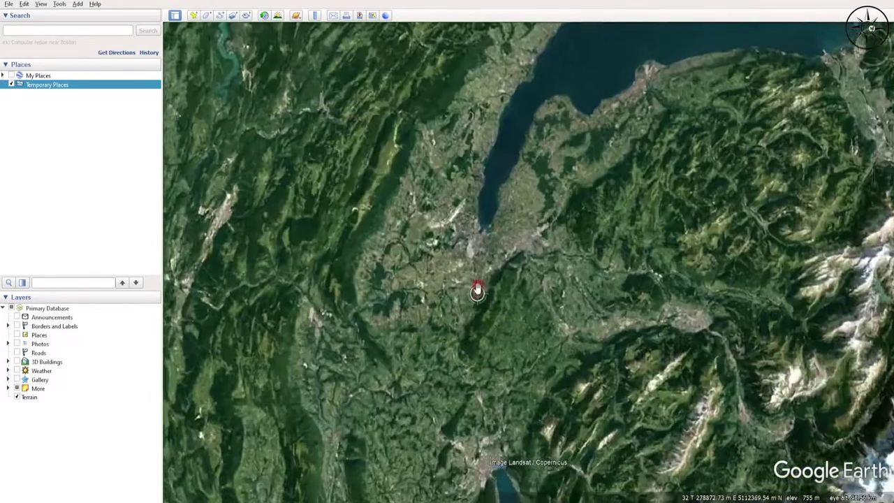
pyautogui.scroll(4, 472, 287)
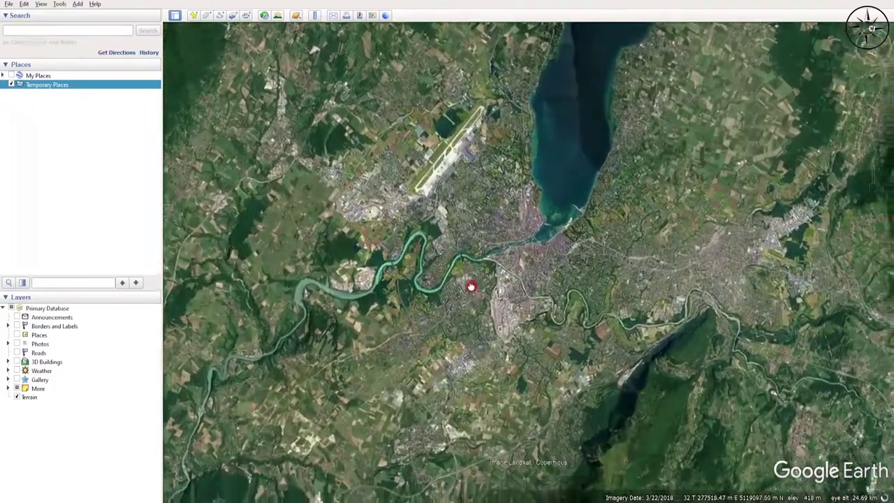
pyautogui.scroll(4, 470, 286)
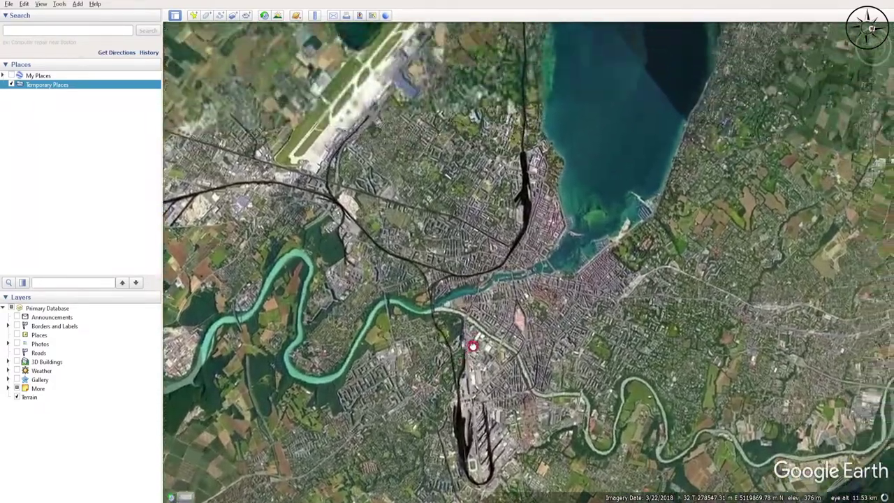
pyautogui.scroll(6, 385, 168)
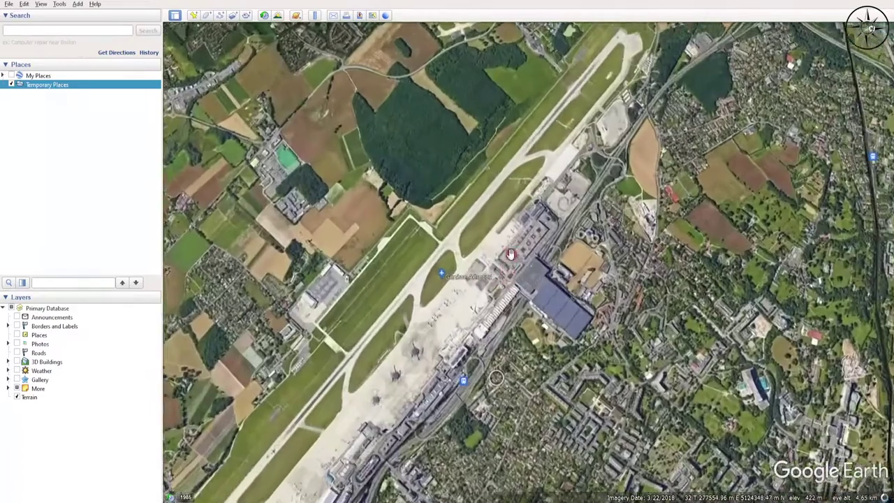
pyautogui.moveTo(511, 254); pyautogui.dragTo(580, 297)
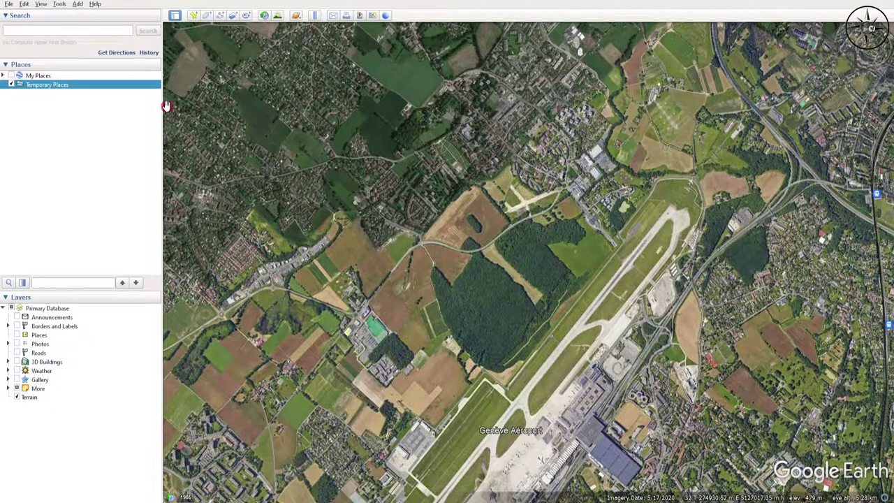
pyautogui.click(60, 4)
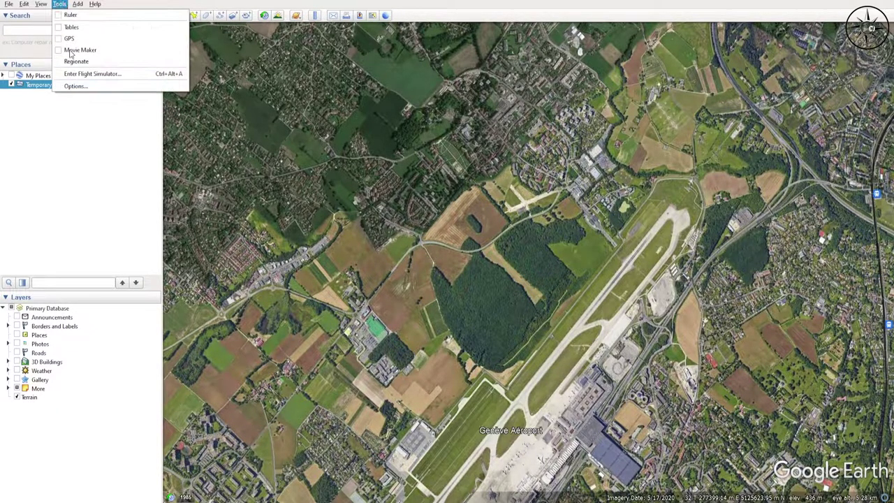
pyautogui.click(84, 85)
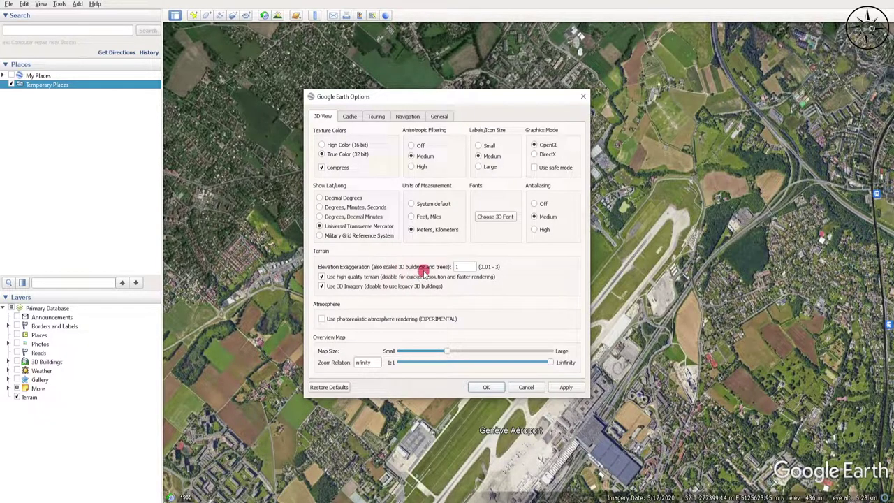
pyautogui.click(476, 385)
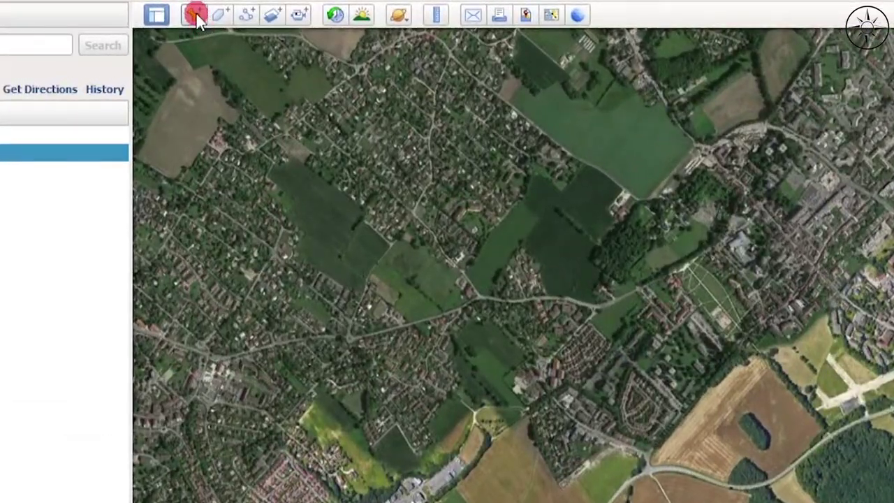
# - Add a placemark beside the motorway northeast of the airport, named '279412.74 5126487.94'
pyautogui.click(196, 15)
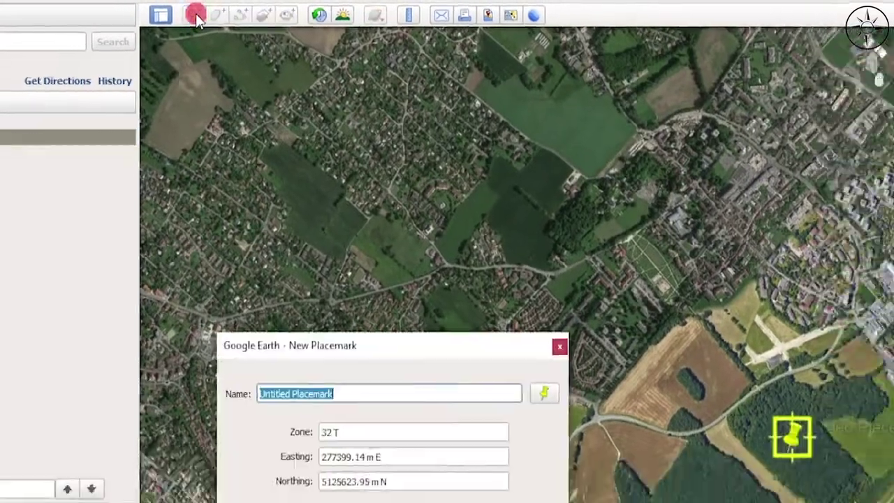
pyautogui.moveTo(544, 260); pyautogui.dragTo(776, 116)
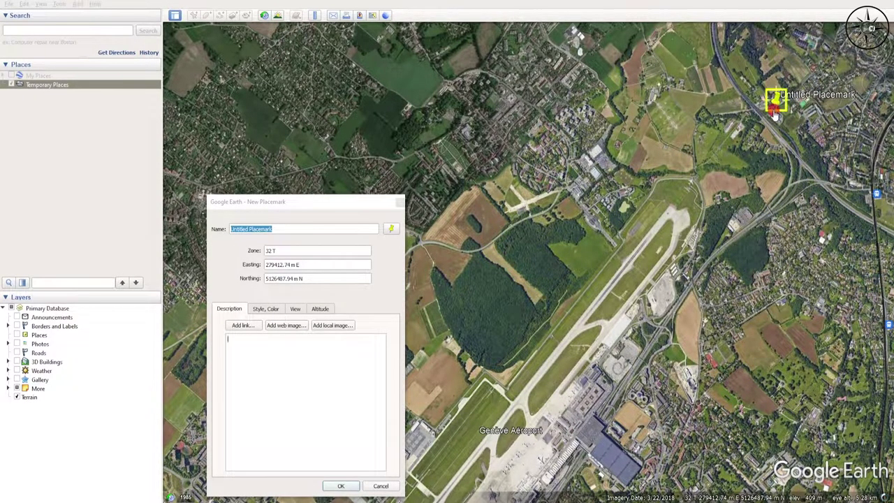
pyautogui.moveTo(264, 238); pyautogui.dragTo(329, 235)
pyautogui.moveTo(277, 201); pyautogui.dragTo(136, 201)
pyautogui.write('279412.74')
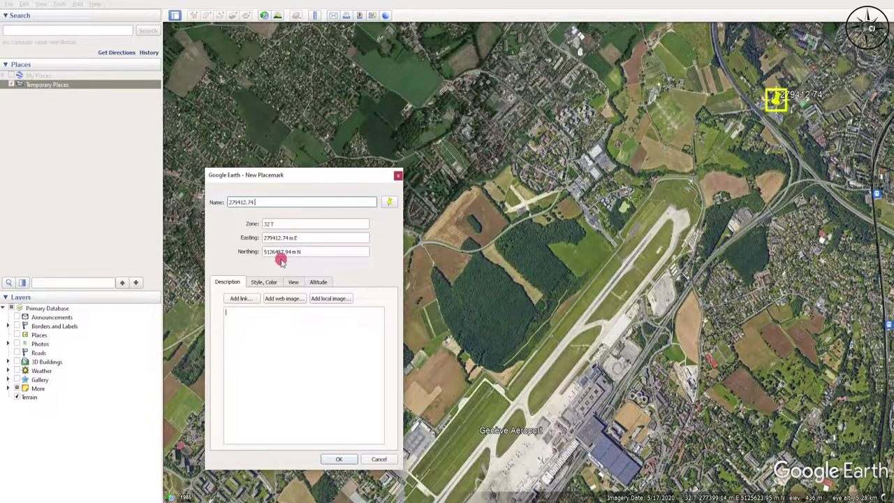
pyautogui.moveTo(264, 252); pyautogui.dragTo(289, 250)
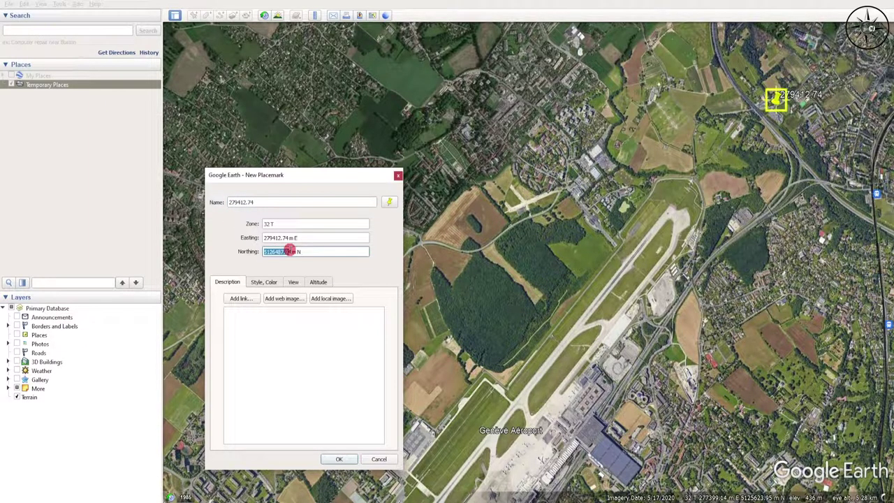
pyautogui.hotkey('ctrl', 'c')
pyautogui.hotkey('ctrl', 'v')
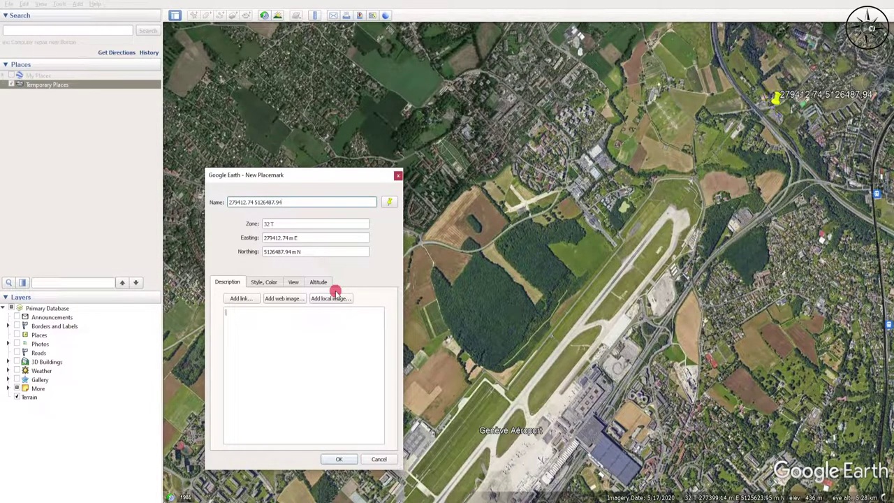
pyautogui.click(339, 459)
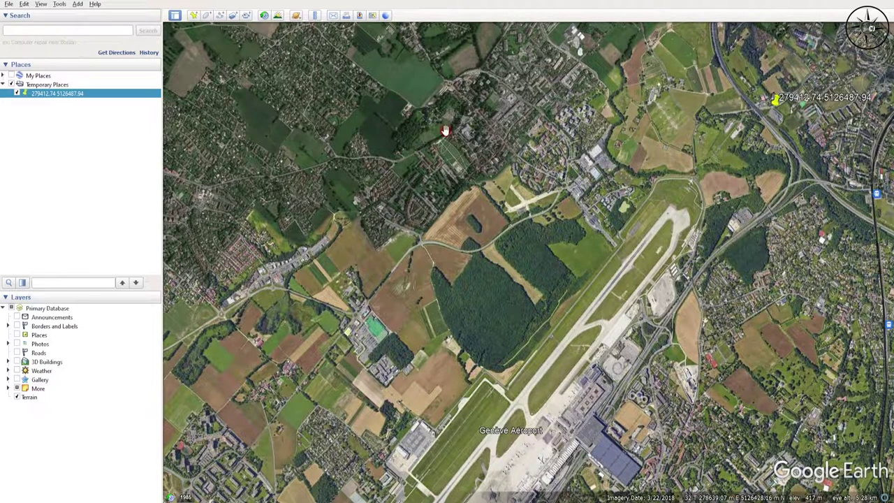
# - Add a placemark in the northwest residential villages, named '275304.98 5127060.32'
pyautogui.click(194, 15)
pyautogui.moveTo(534, 246); pyautogui.dragTo(236, 94)
pyautogui.moveTo(288, 238); pyautogui.dragTo(228, 237)
pyautogui.hotkey('ctrl', 'c')
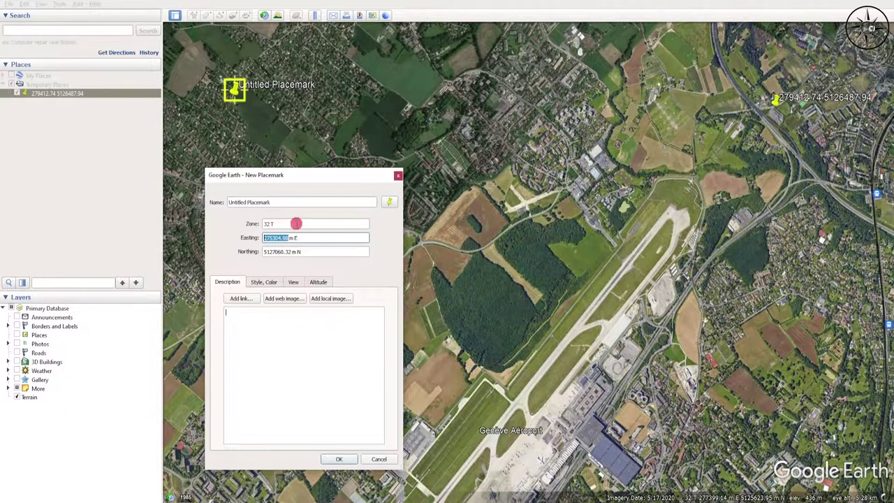
pyautogui.moveTo(274, 202); pyautogui.dragTo(163, 195)
pyautogui.hotkey('ctrl', 'v')
pyautogui.moveTo(293, 252); pyautogui.dragTo(187, 250)
pyautogui.hotkey('ctrl', 'c')
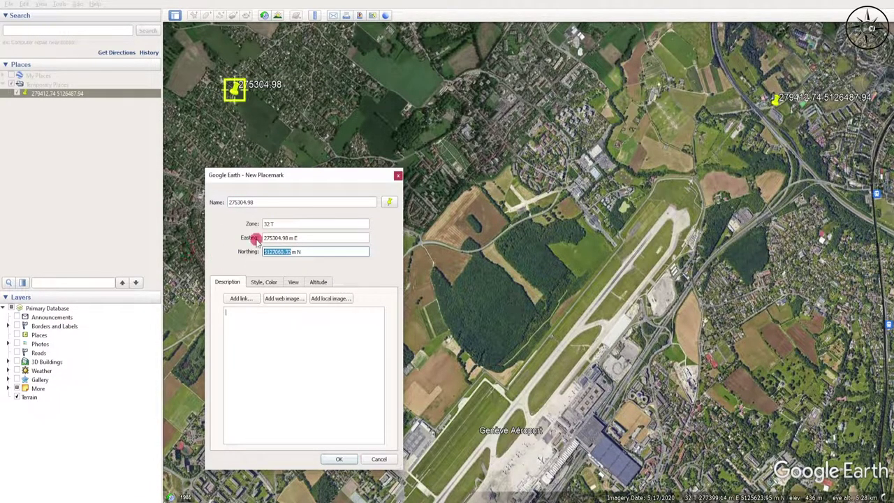
pyautogui.click(275, 203)
pyautogui.hotkey('ctrl', 'v')
pyautogui.click(349, 457)
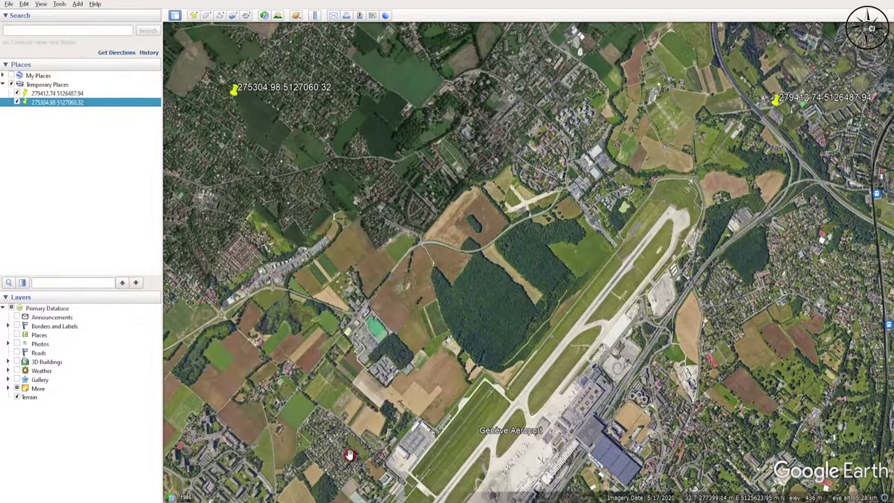
# - Add a placemark next to the Genève Aéroport terminal, named '277042.51 5124143.82'
pyautogui.click(193, 15)
pyautogui.moveTo(532, 256); pyautogui.dragTo(492, 461)
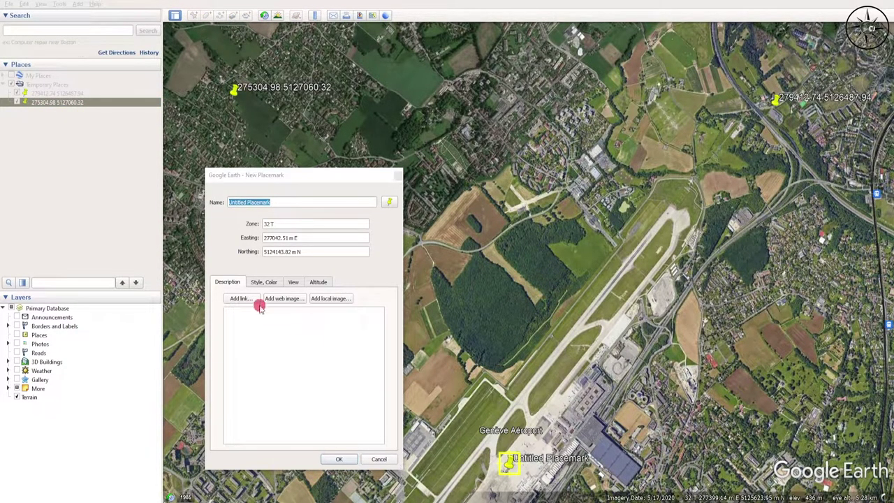
pyautogui.moveTo(288, 238); pyautogui.dragTo(234, 243)
pyautogui.hotkey('ctrl', 'c')
pyautogui.moveTo(284, 203); pyautogui.dragTo(139, 214)
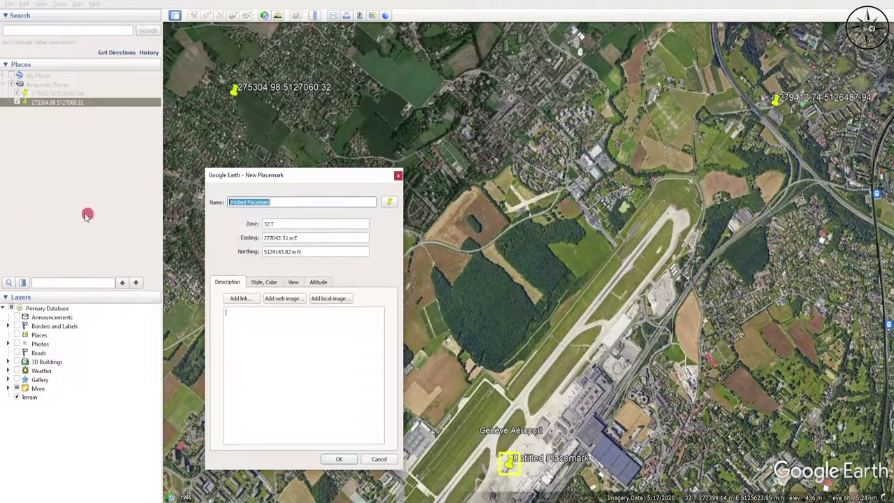
pyautogui.hotkey('ctrl', 'v')
pyautogui.moveTo(293, 251); pyautogui.dragTo(160, 256)
pyautogui.hotkey('ctrl', 'c')
pyautogui.click(272, 203)
pyautogui.hotkey('ctrl', 'v')
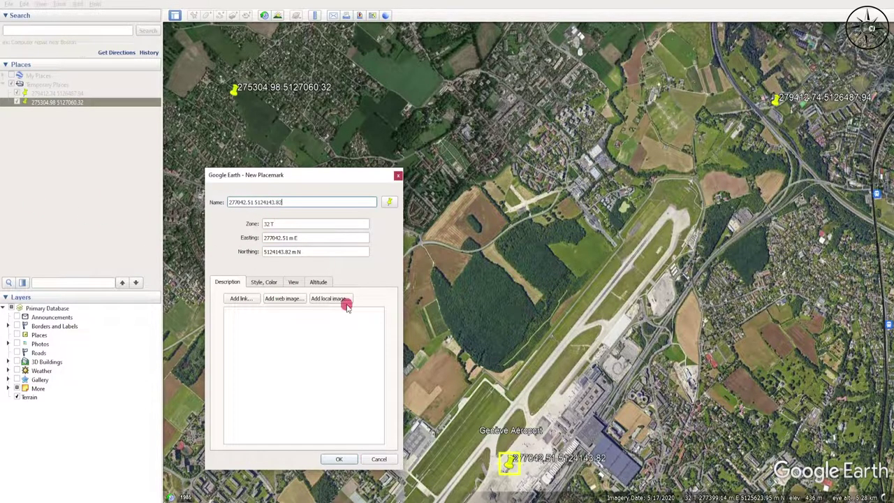
pyautogui.click(338, 459)
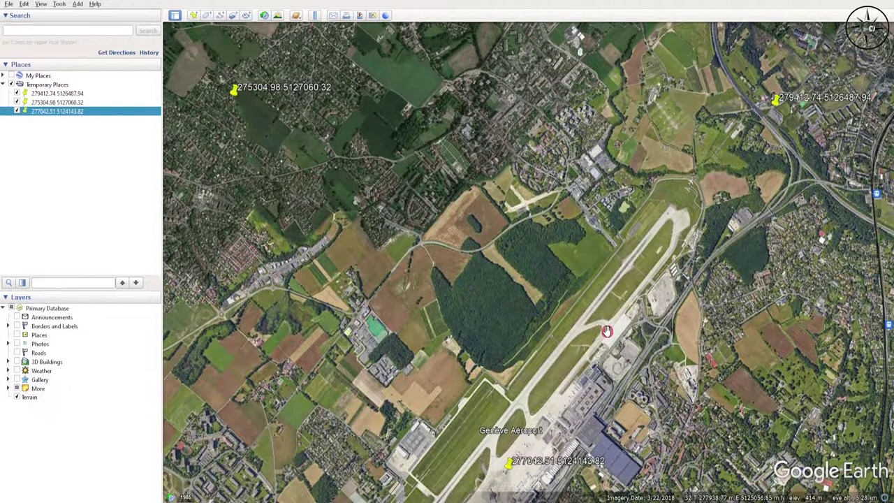
# - Set the saved image's output resolution to Maximum (4800x2886)
pyautogui.moveTo(607, 331); pyautogui.dragTo(591, 330)
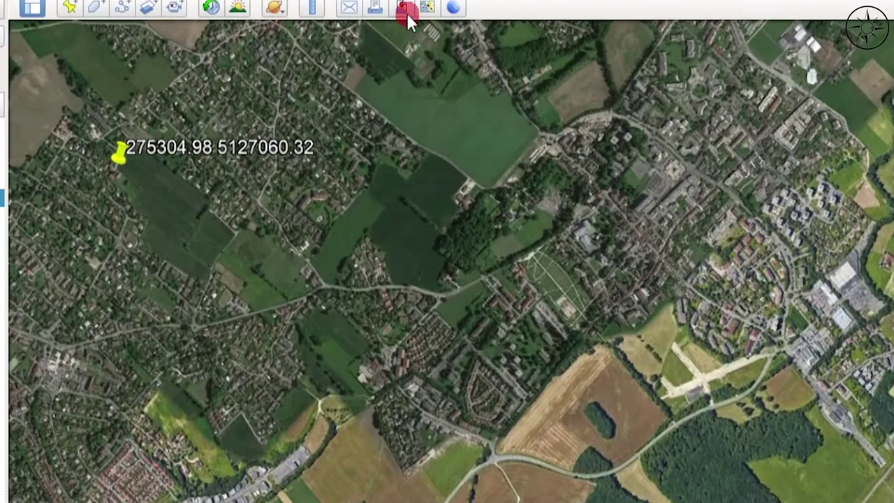
pyautogui.click(361, 15)
pyautogui.click(70, 35)
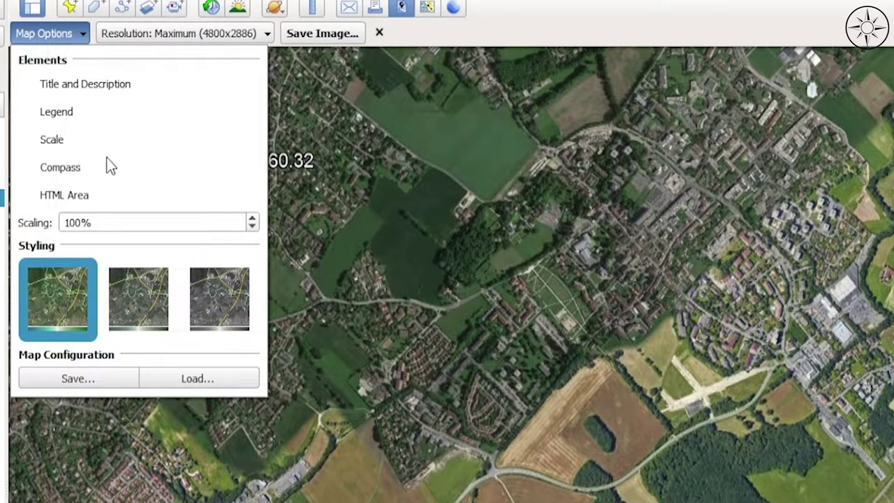
pyautogui.click(586, 33)
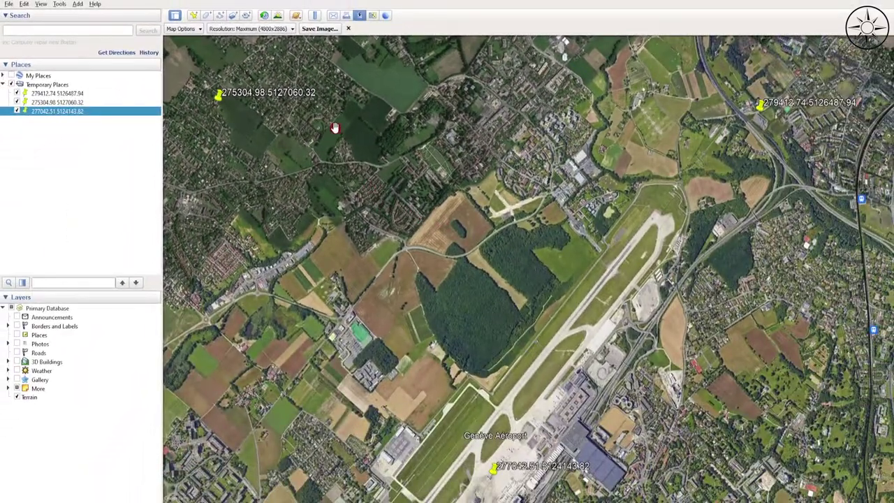
pyautogui.click(266, 29)
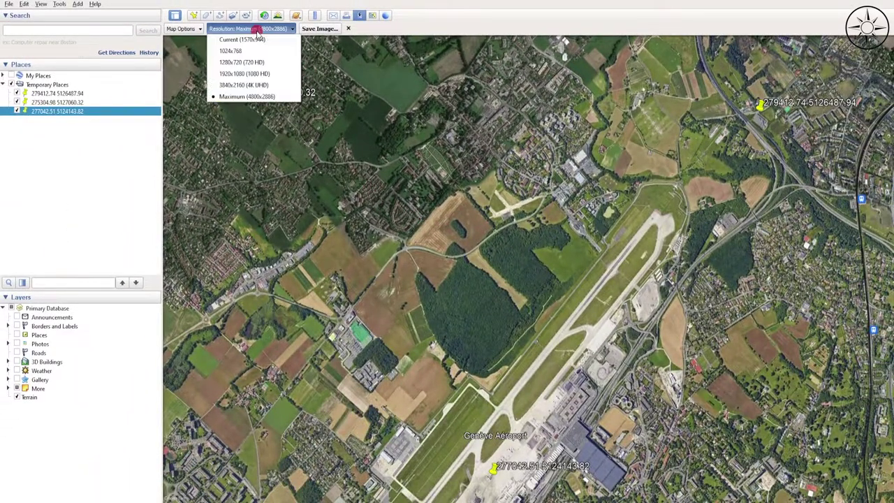
pyautogui.click(273, 95)
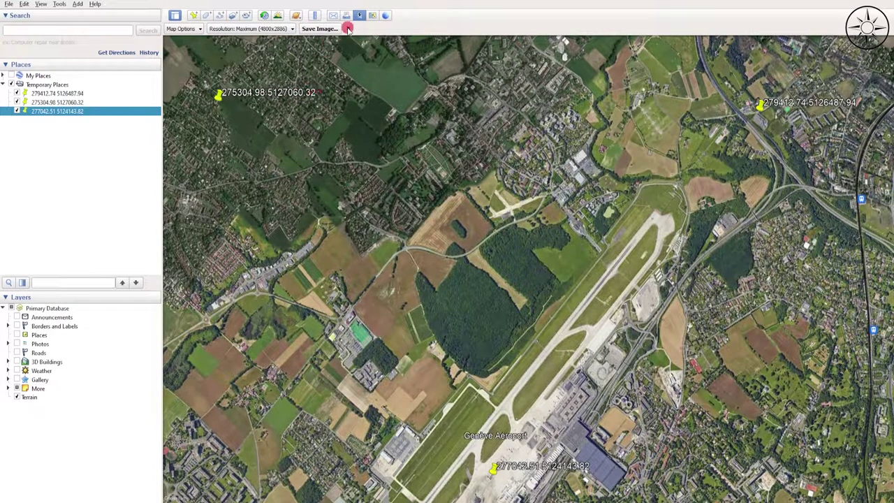
# - Save the airport view as the JPEG image iamge3 in the Desktop image folder
pyautogui.click(323, 28)
pyautogui.click(386, 277)
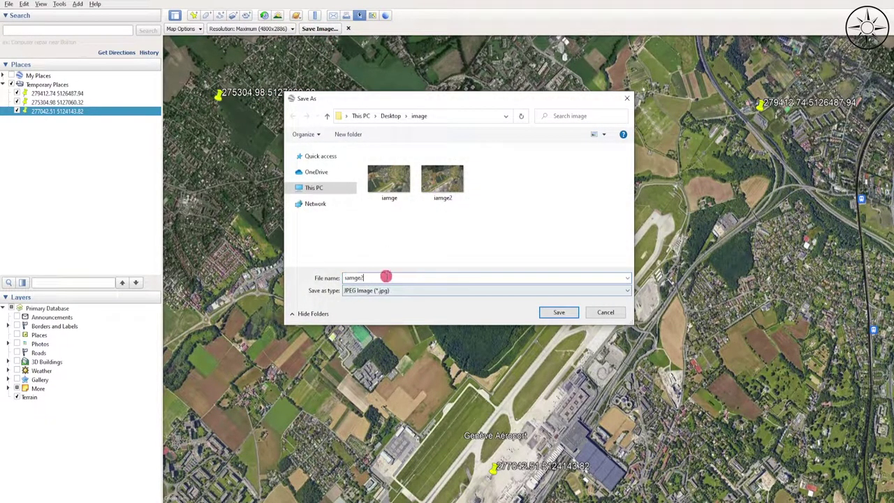
pyautogui.press('BackSpace')
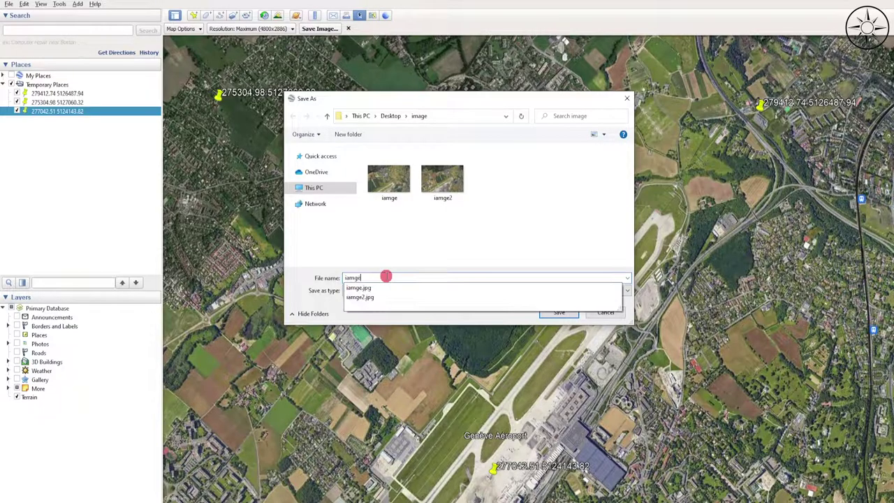
pyautogui.write('3')
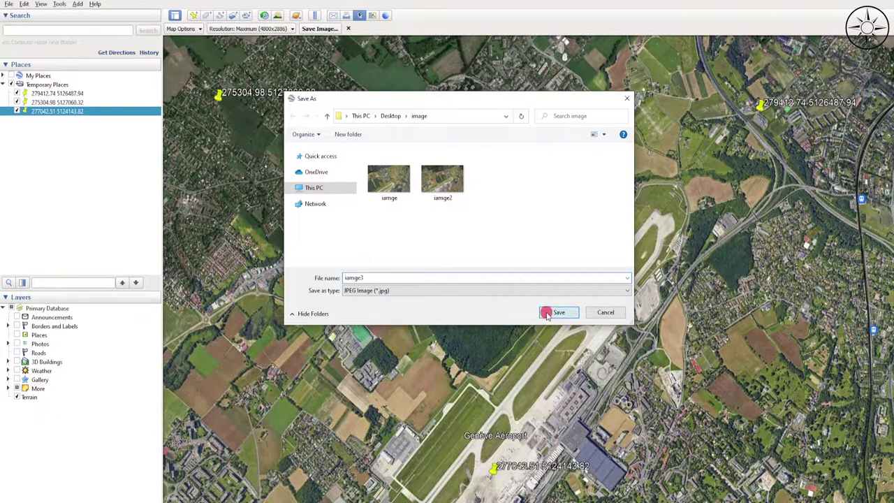
pyautogui.click(551, 313)
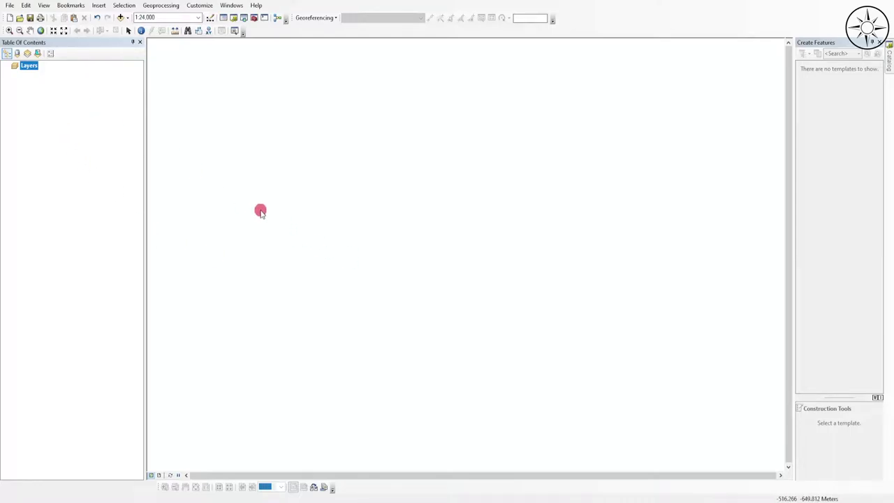
# - In the Layers data frame properties, apply WGS 1984 UTM Zone 32N from the Northern Hemisphere UTM systems
pyautogui.rightClick(29, 65)
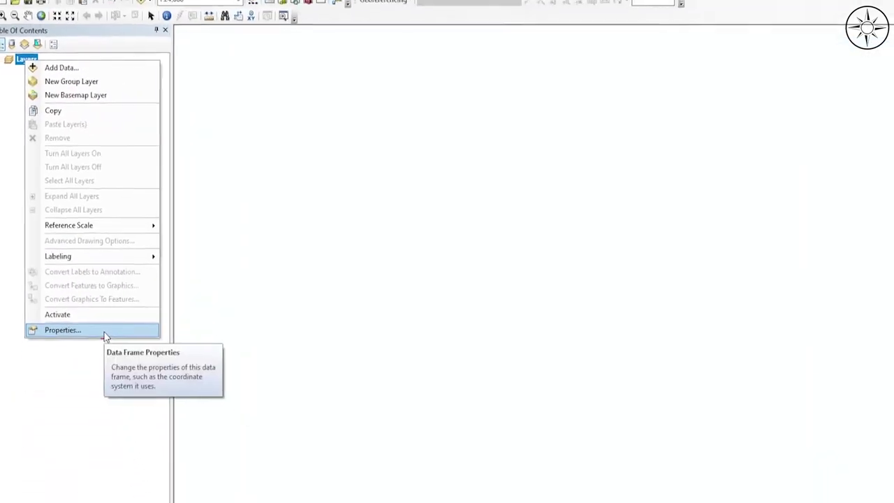
pyautogui.click(144, 477)
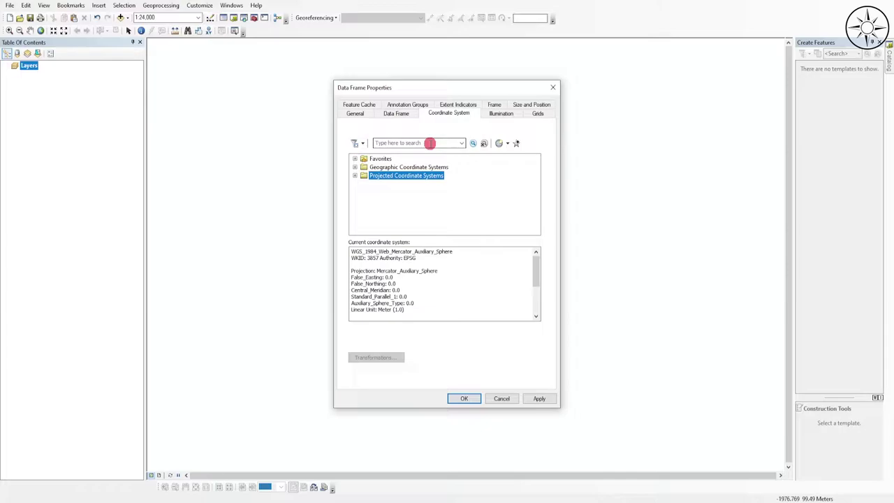
pyautogui.write('utm')
pyautogui.press('Return')
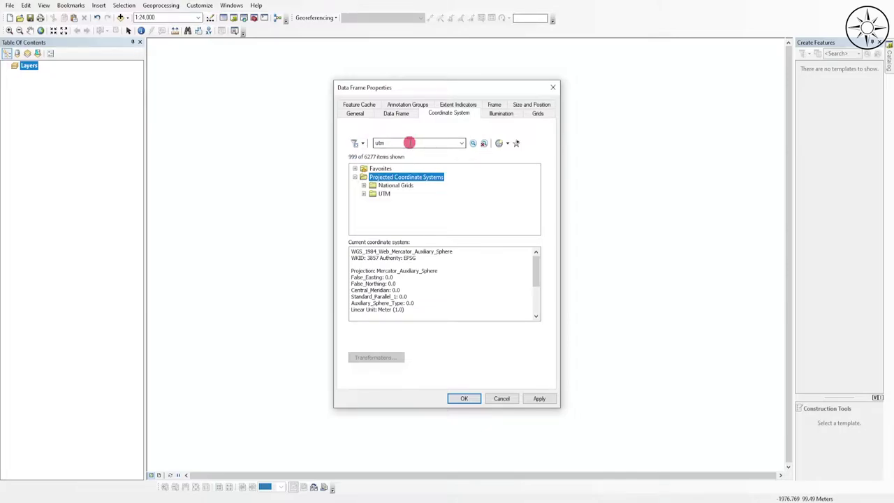
pyautogui.click(363, 193)
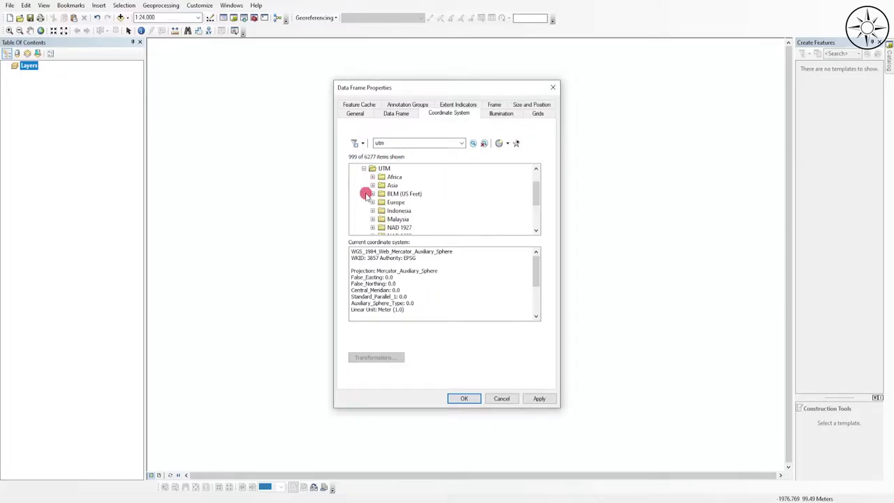
pyautogui.scroll(-3, 437, 197)
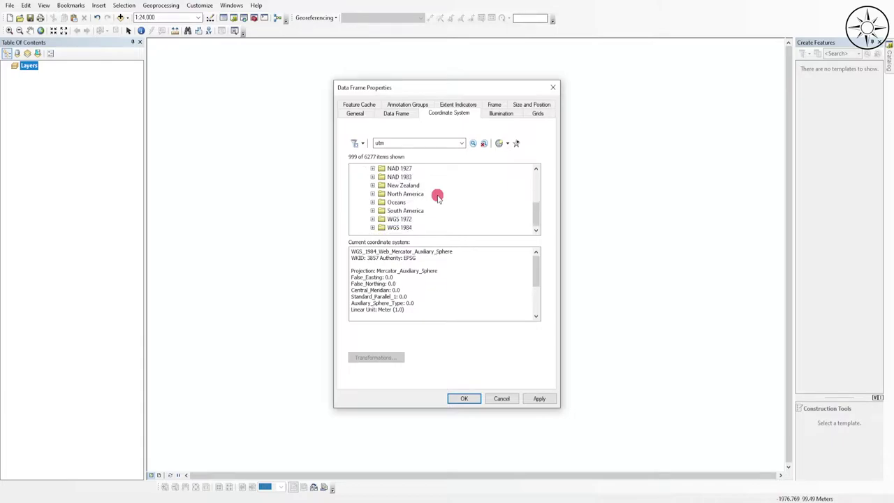
pyautogui.click(373, 228)
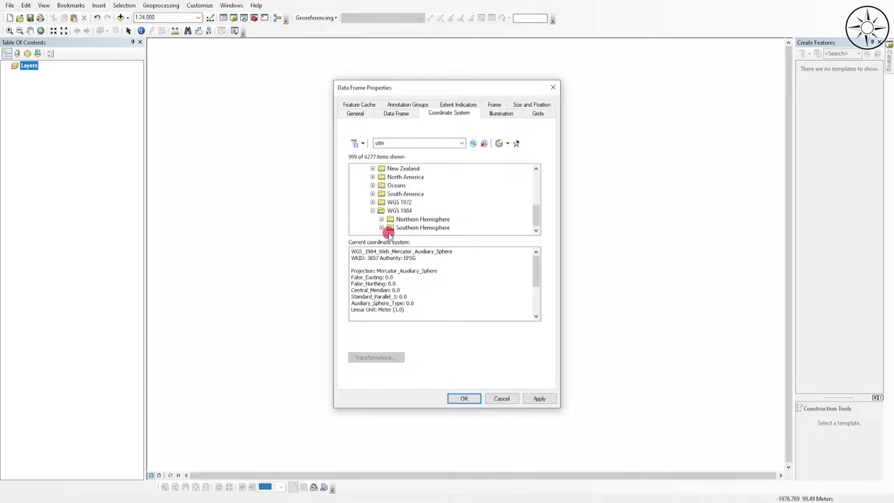
pyautogui.click(382, 220)
pyautogui.scroll(-6, 440, 210)
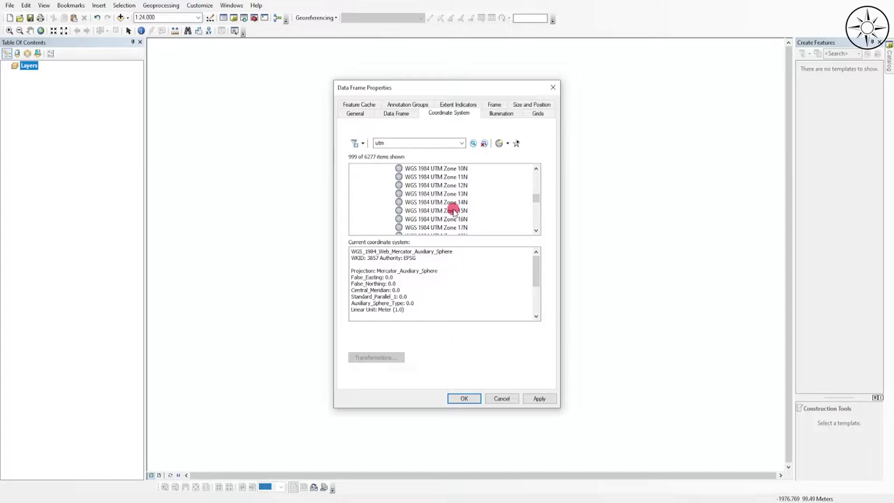
pyautogui.scroll(-2, 502, 209)
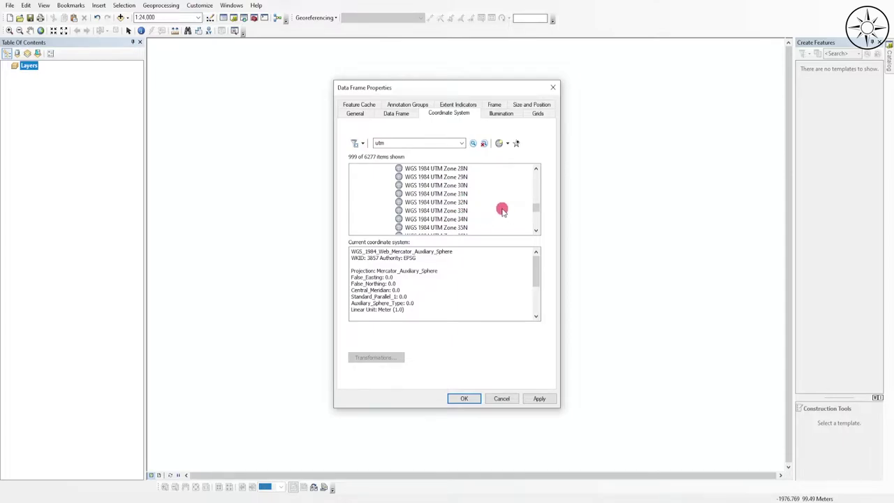
pyautogui.click(454, 201)
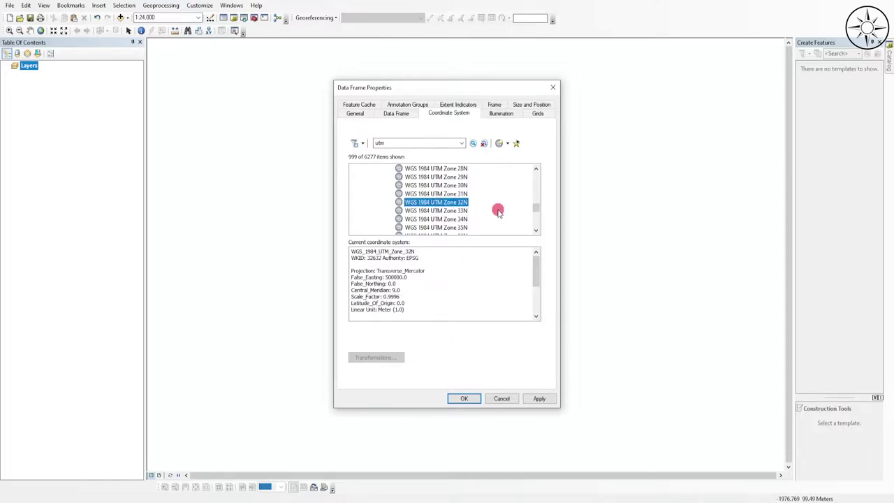
pyautogui.click(539, 398)
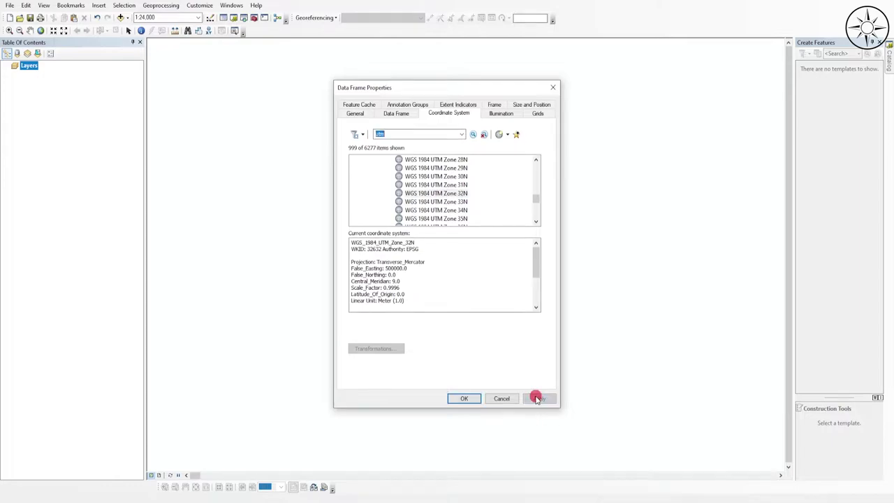
pyautogui.click(464, 398)
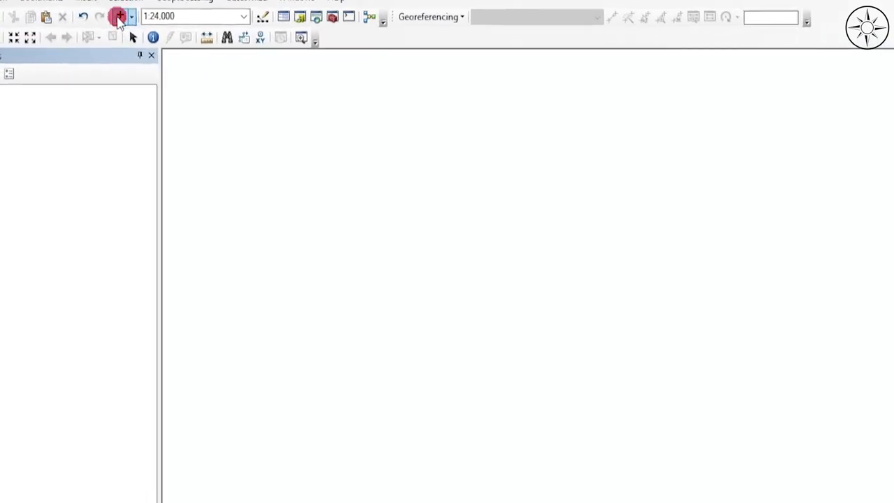
# - Add iamge3.jpg to the map, accepting the missing spatial reference warning
pyautogui.click(121, 16)
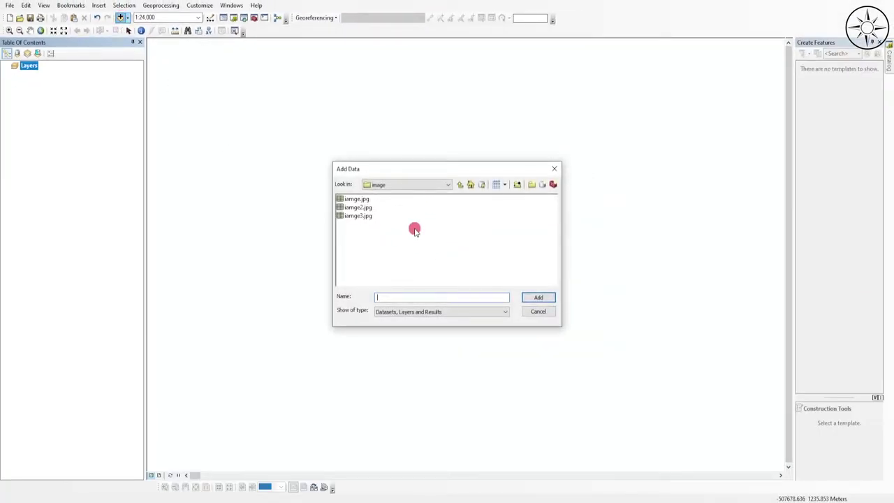
pyautogui.click(359, 216)
pyautogui.click(553, 298)
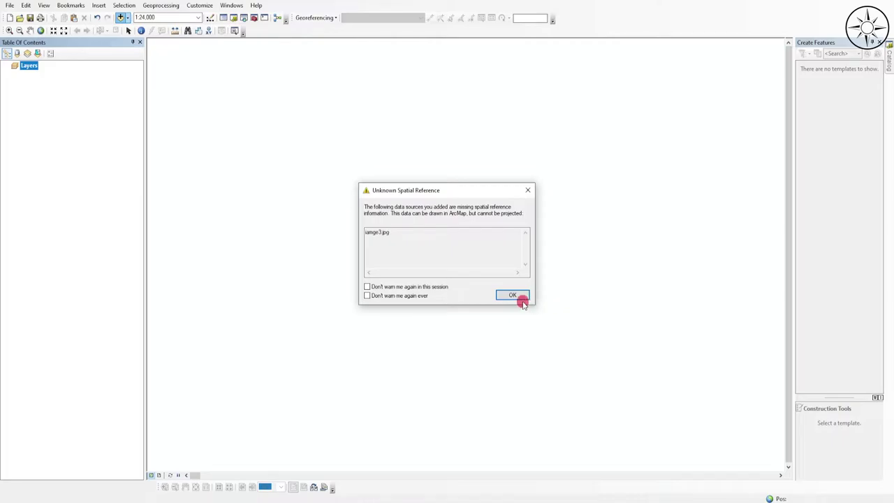
pyautogui.click(515, 296)
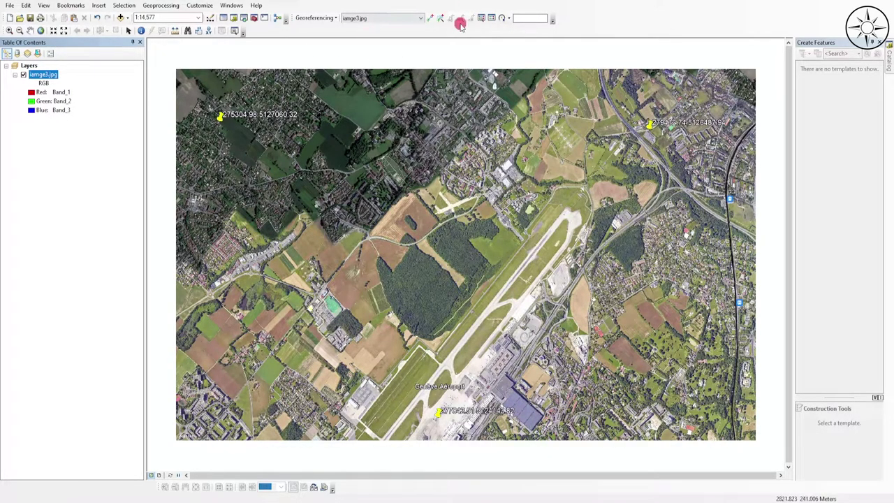
# - Select iamge3.jpg as the layer to georeference in the Georeferencing toolbar
pyautogui.rightClick(611, 7)
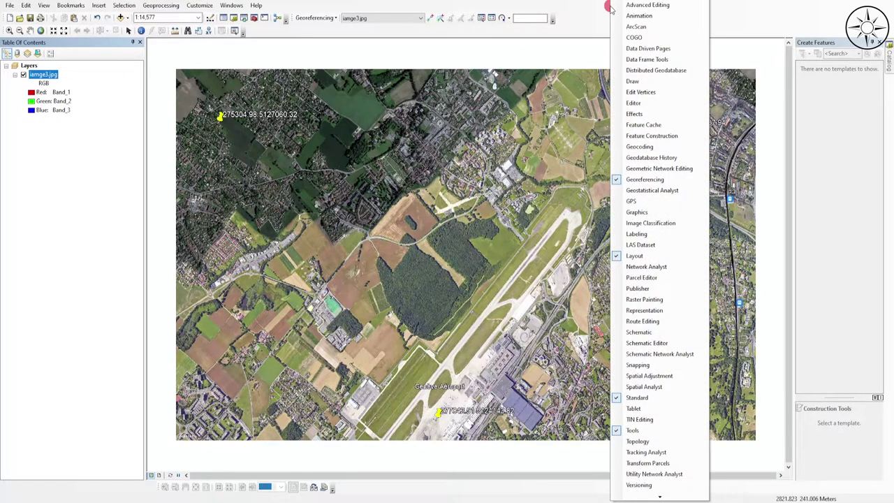
pyautogui.click(580, 34)
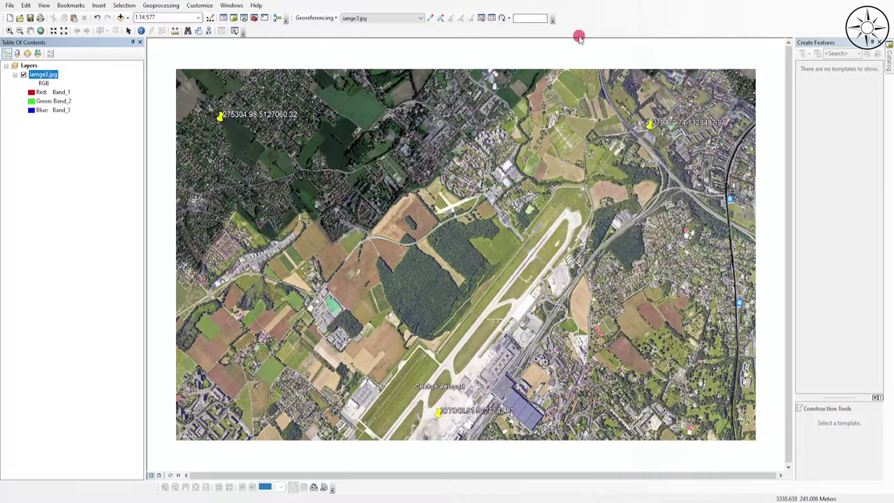
pyautogui.click(407, 20)
pyautogui.click(374, 27)
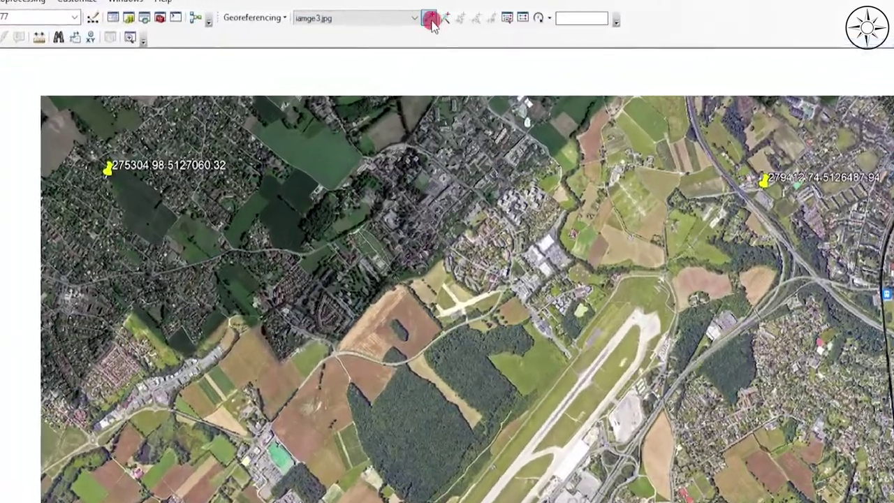
# - Link the top-left northwest pin to its UTM coordinates, then zoom to the iamge3.jpg layer
pyautogui.click(430, 18)
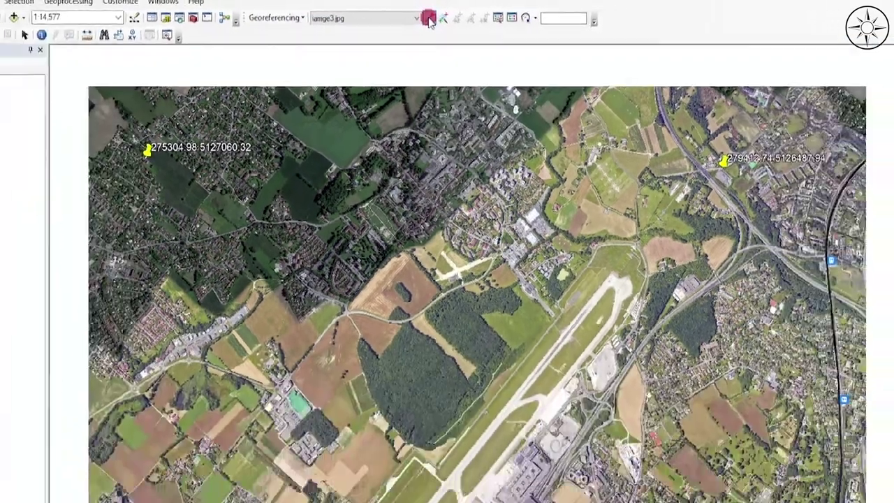
pyautogui.scroll(3, 209, 118)
pyautogui.scroll(5, 206, 115)
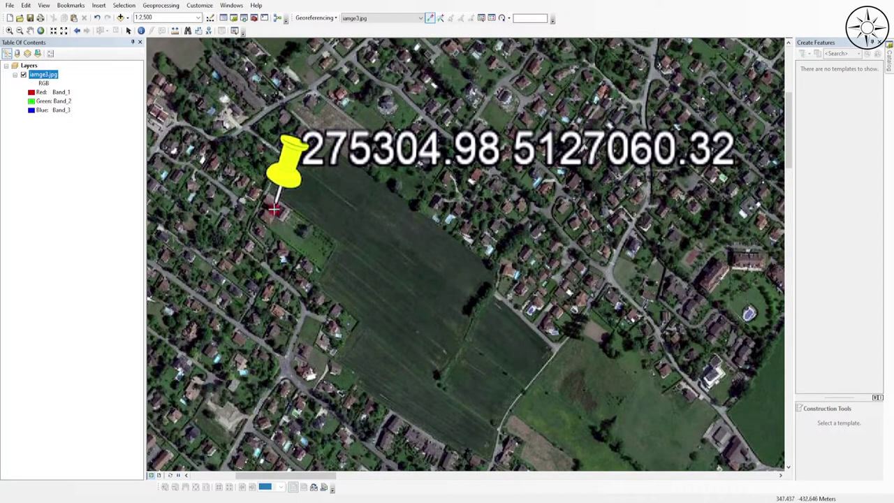
pyautogui.rightClick(298, 219)
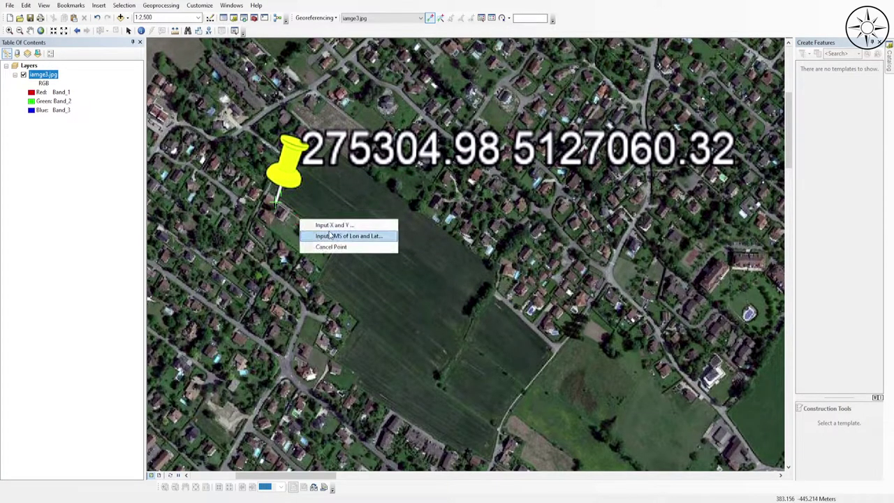
pyautogui.click(377, 227)
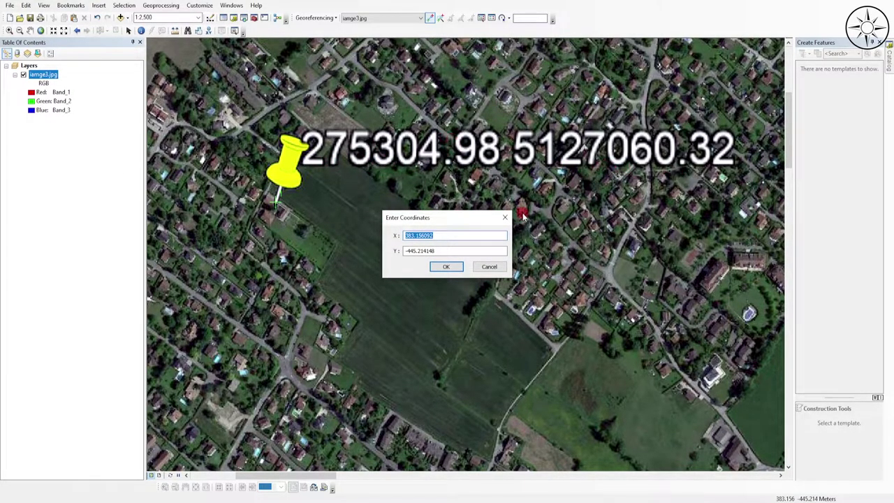
pyautogui.click(446, 267)
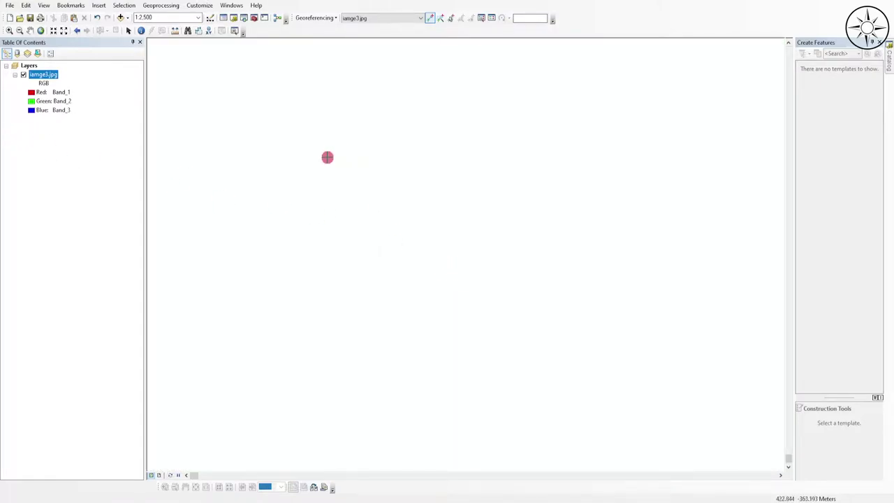
pyautogui.rightClick(39, 77)
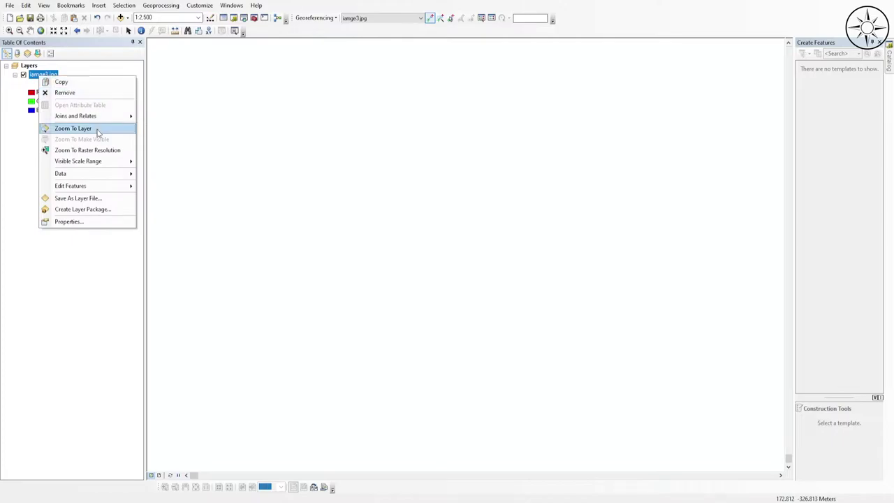
pyautogui.click(98, 131)
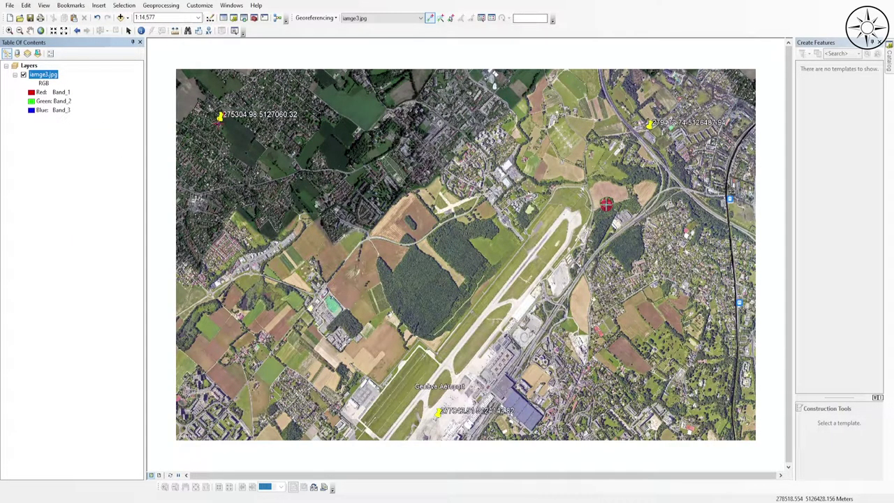
# - Add a control point on the top-right pin at 279412.74, 5126487.94
pyautogui.scroll(5, 649, 133)
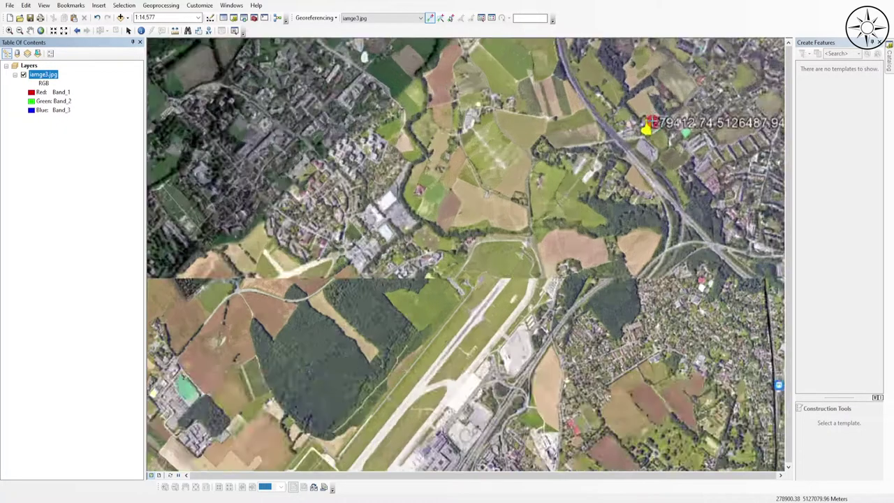
pyautogui.moveTo(677, 180); pyautogui.dragTo(435, 252)
pyautogui.scroll(1, 521, 262)
pyautogui.click(393, 215)
pyautogui.rightClick(393, 215)
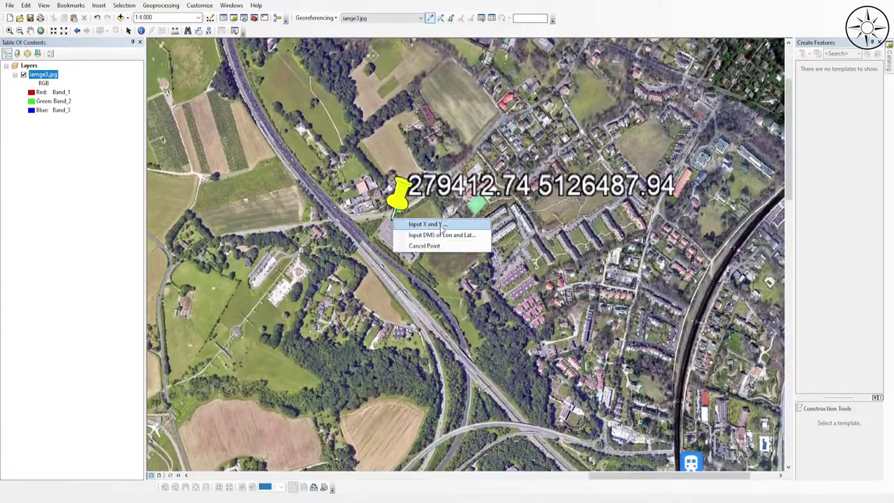
pyautogui.click(422, 225)
pyautogui.write('279412.74')
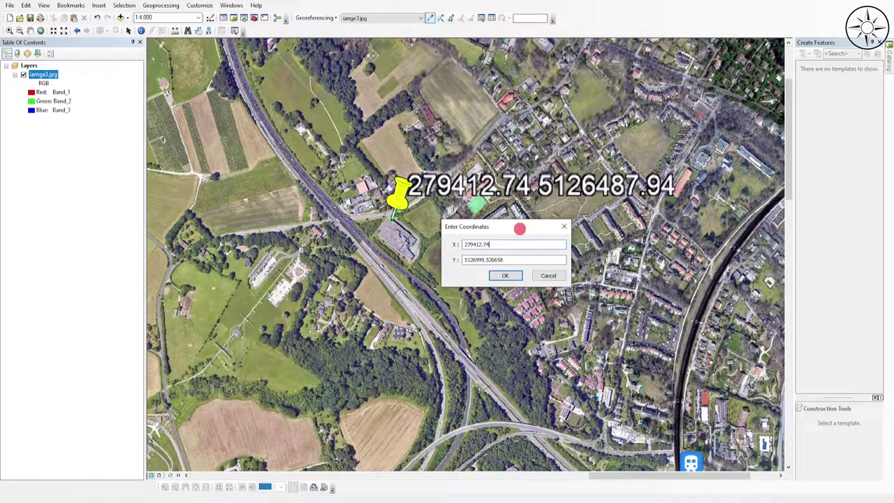
pyautogui.doubleClick(507, 256)
pyautogui.press('BackSpace')
pyautogui.write('94')
pyautogui.click(505, 275)
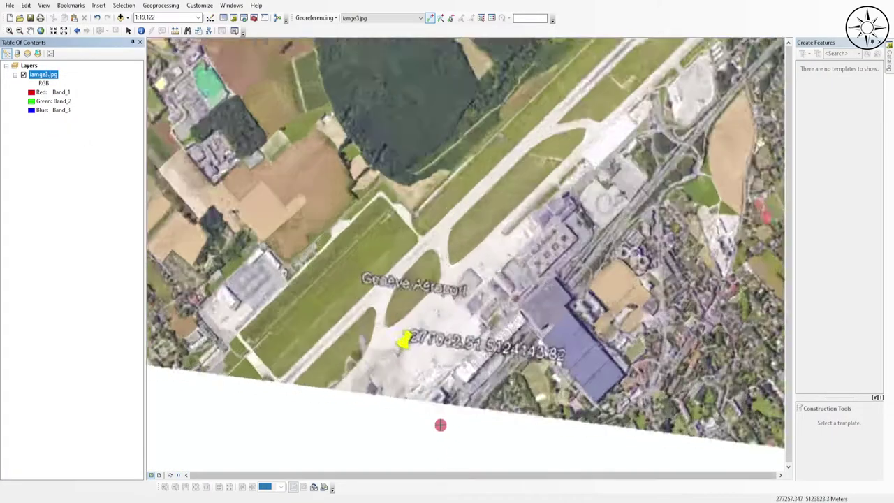
# - Add a control point on the airport pin at 277042.51, 5124143.82 and zoom to the whole layer
pyautogui.click(471, 243)
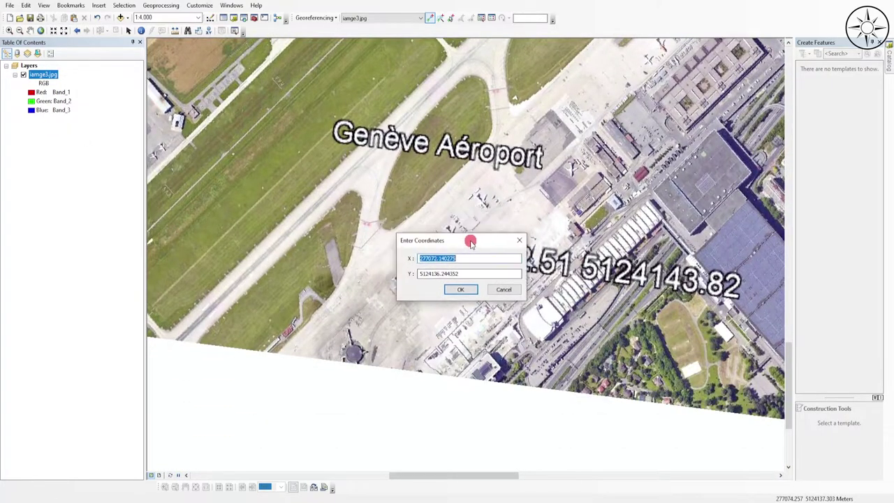
pyautogui.moveTo(470, 243); pyautogui.dragTo(495, 309)
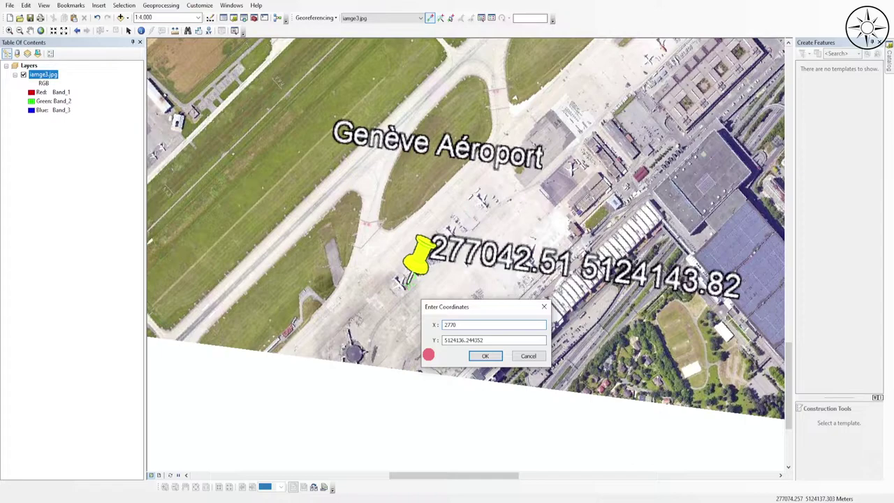
pyautogui.press('Tab')
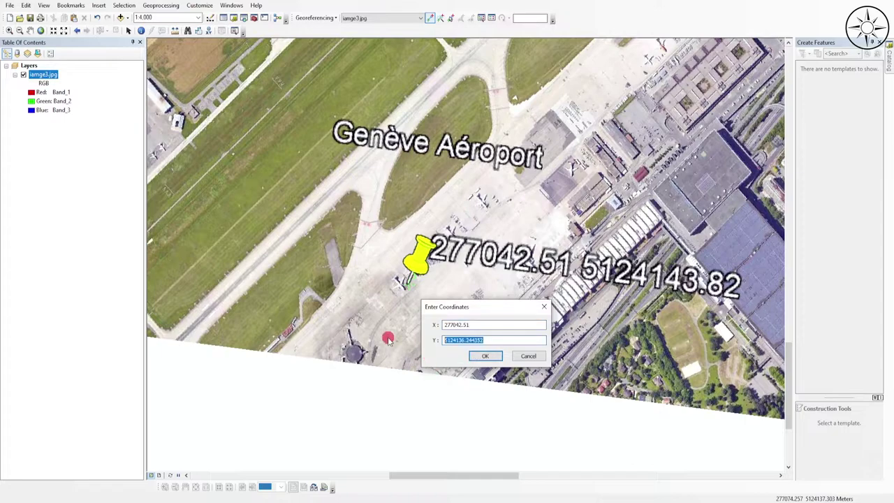
pyautogui.write('5124143.82')
pyautogui.click(485, 356)
pyautogui.rightClick(42, 74)
pyautogui.click(84, 145)
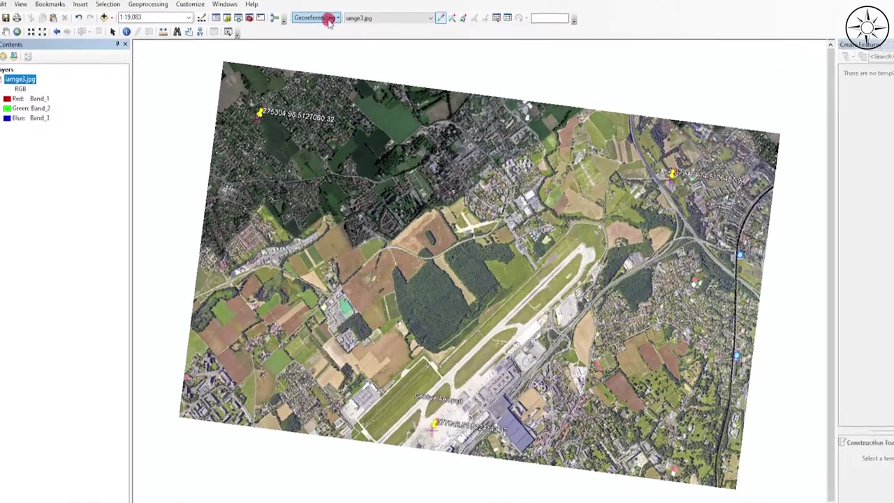
# - Run Update Georeferencing to write the three-point warp permanently to iamge3.jpg
pyautogui.click(328, 18)
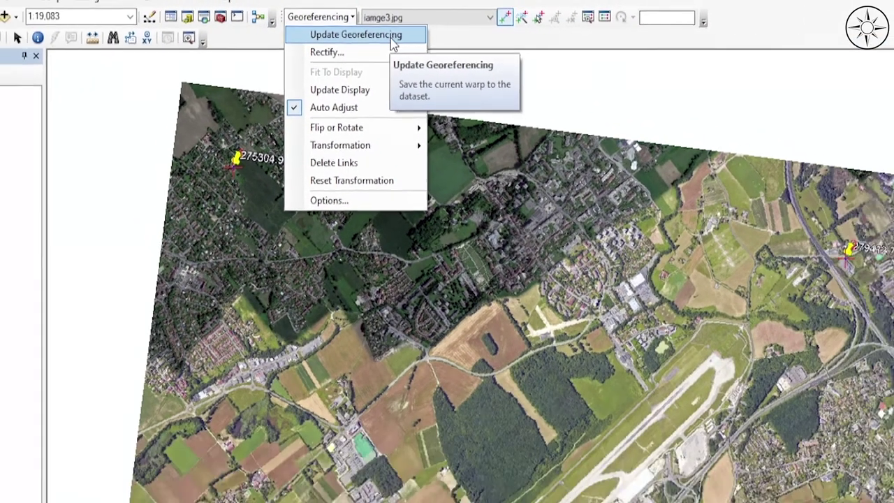
pyautogui.click(410, 43)
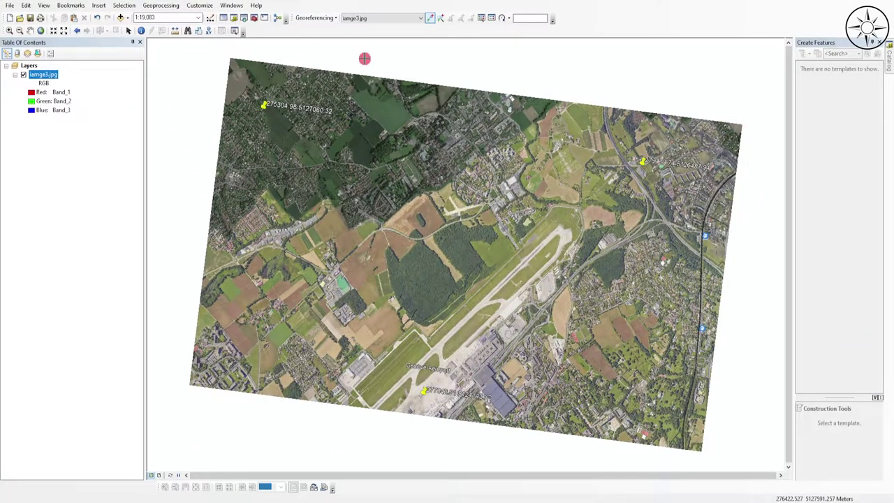
pyautogui.scroll(2, 449, 123)
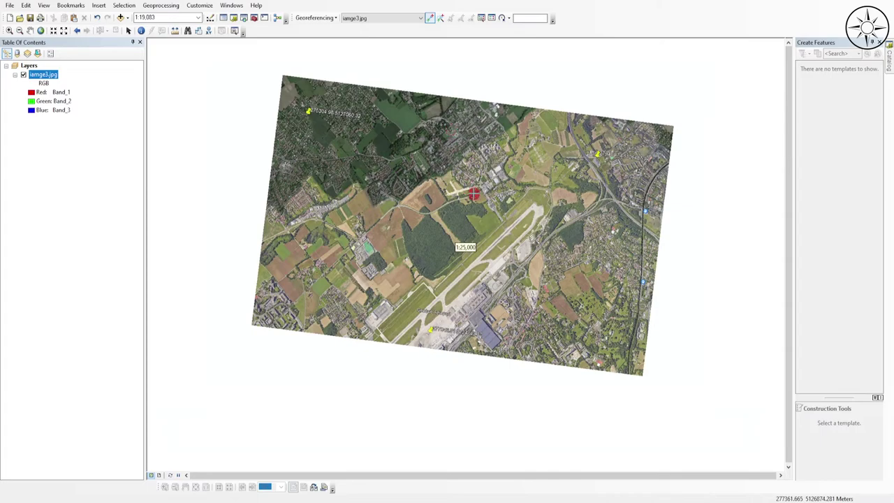
pyautogui.scroll(2, 545, 238)
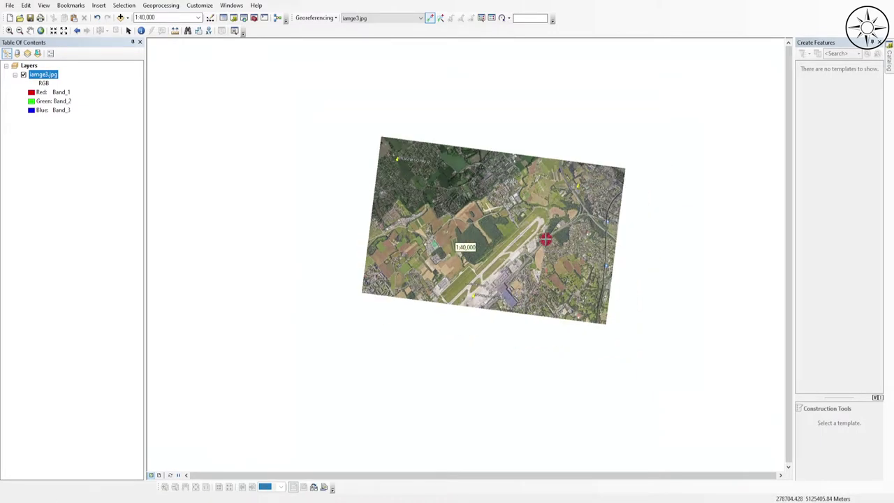
pyautogui.moveTo(545, 239); pyautogui.dragTo(536, 249)
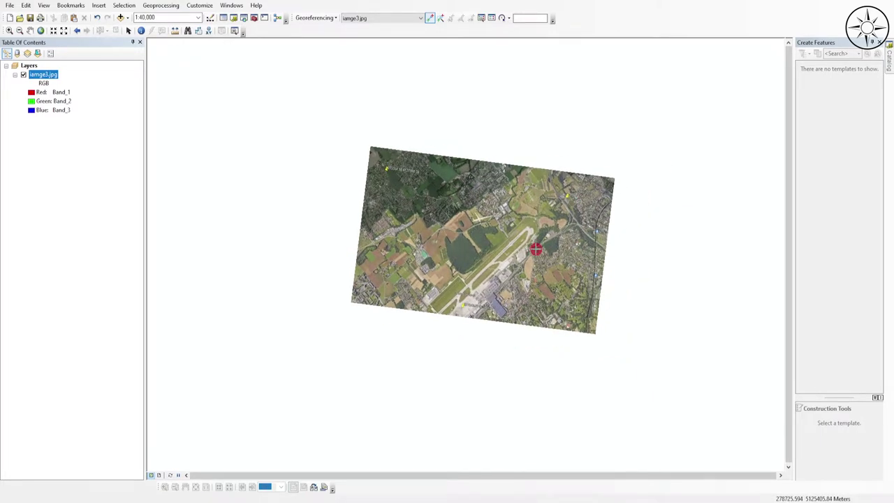
pyautogui.scroll(1, 535, 249)
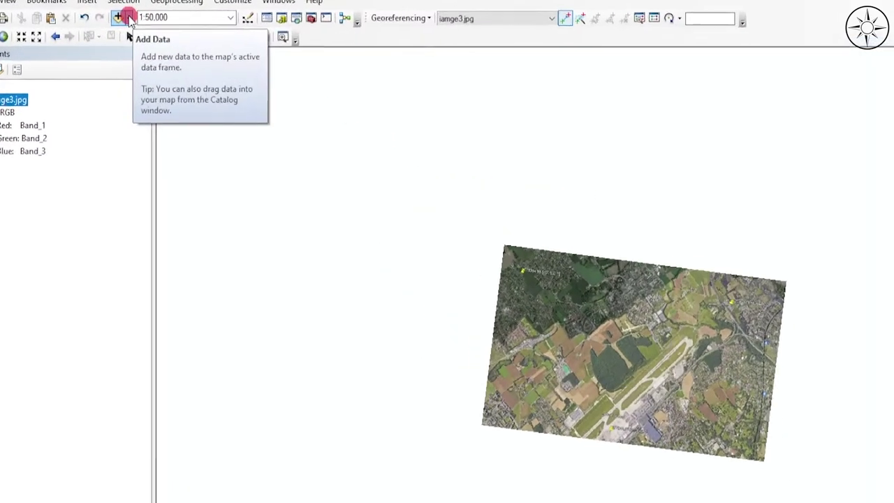
# - Add the Imagerie (World Imagery) basemap beneath iamge3.jpg
pyautogui.click(132, 20)
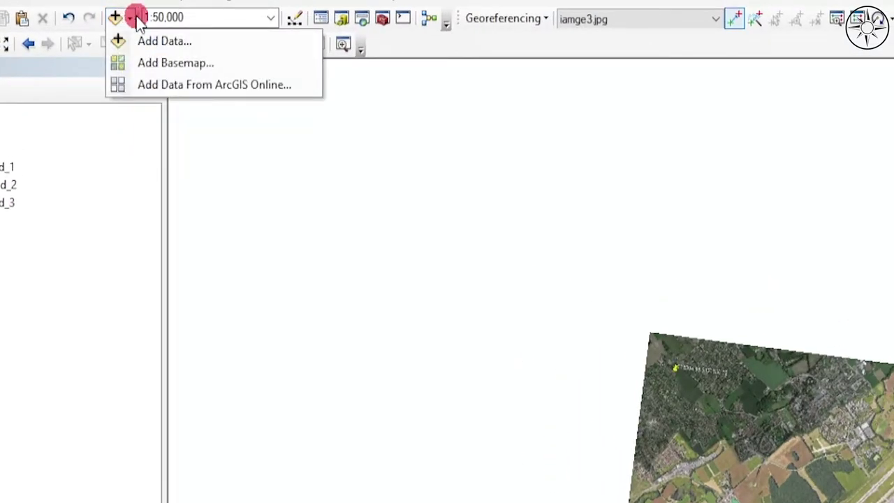
pyautogui.click(256, 63)
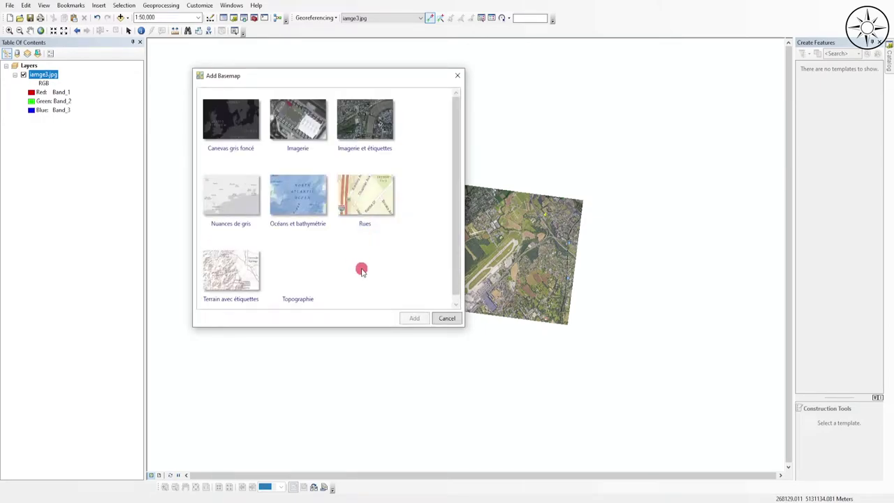
pyautogui.click(303, 128)
pyautogui.click(422, 318)
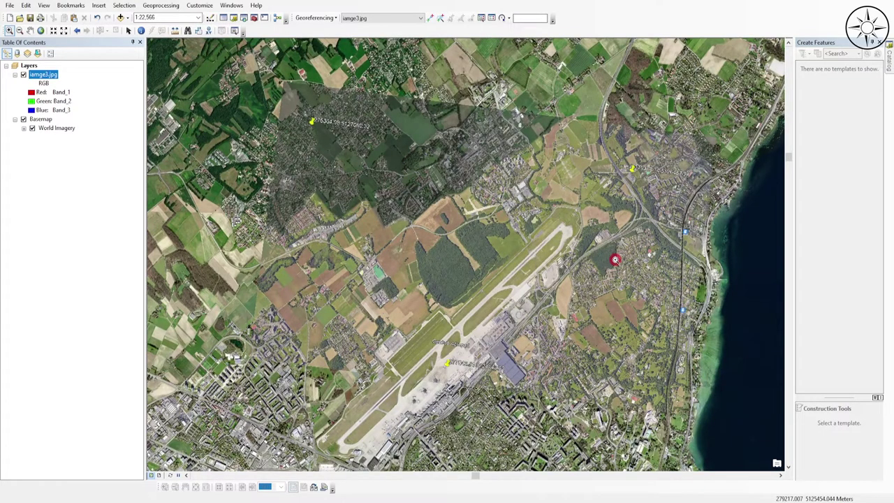
pyautogui.moveTo(449, 296); pyautogui.dragTo(461, 297)
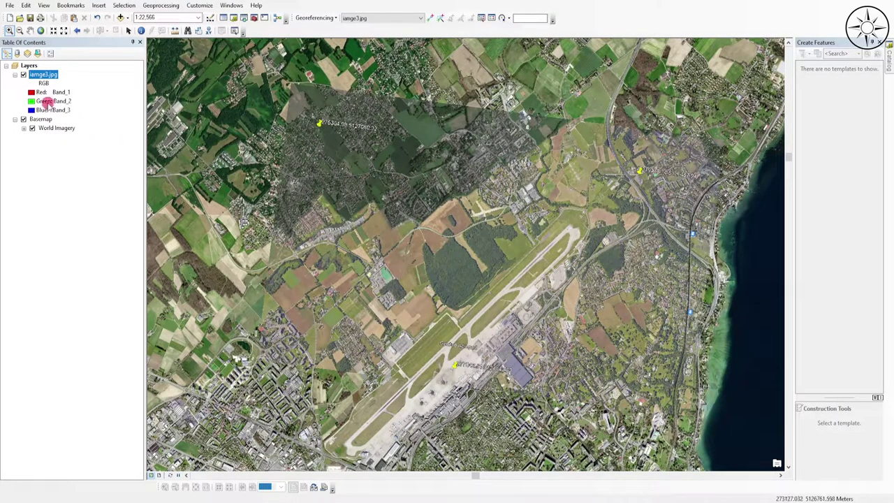
# - Toggle iamge3.jpg off and on twice to compare its alignment with the basemap
pyautogui.click(23, 74)
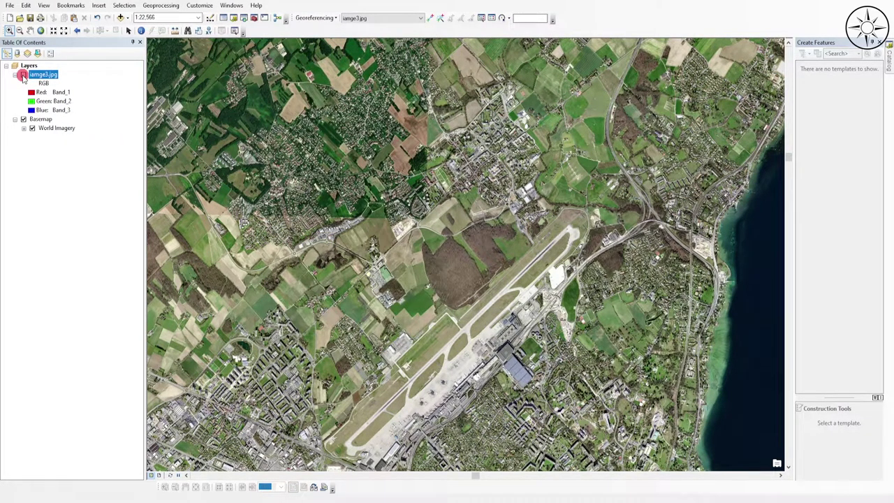
pyautogui.click(23, 75)
pyautogui.click(23, 75)
pyautogui.click(23, 74)
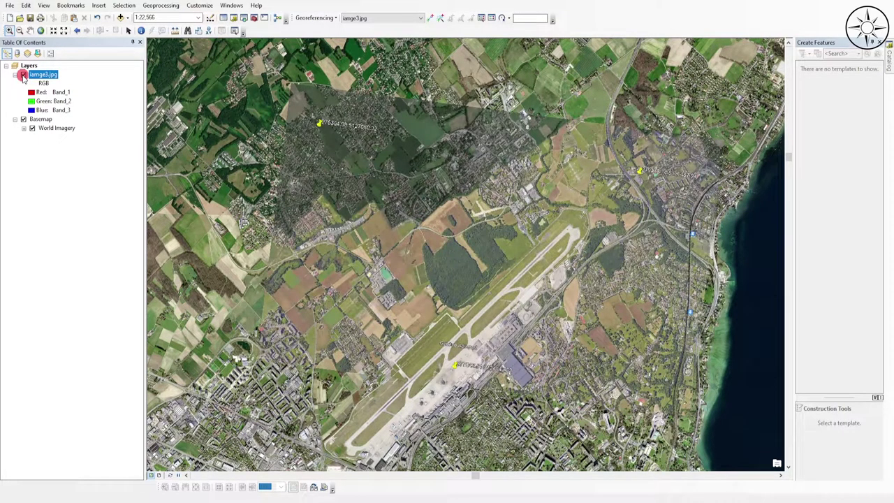